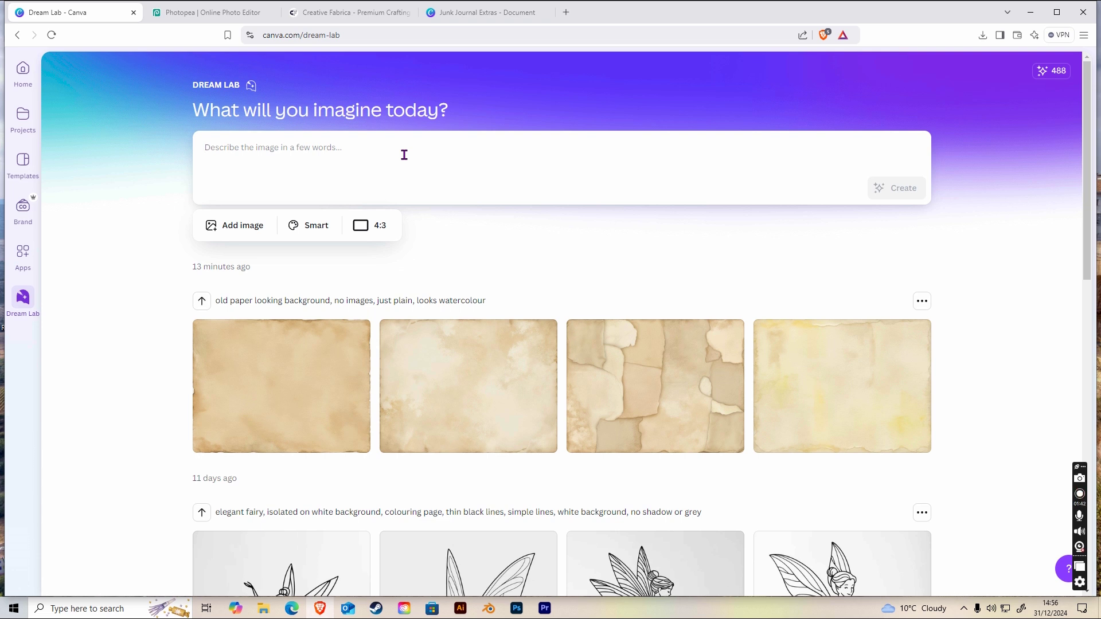
Enter the Dream Lab image prompt "old paper looking background, no images, just plain, looks watercolour".
{"action": "type", "text": "Ol"}
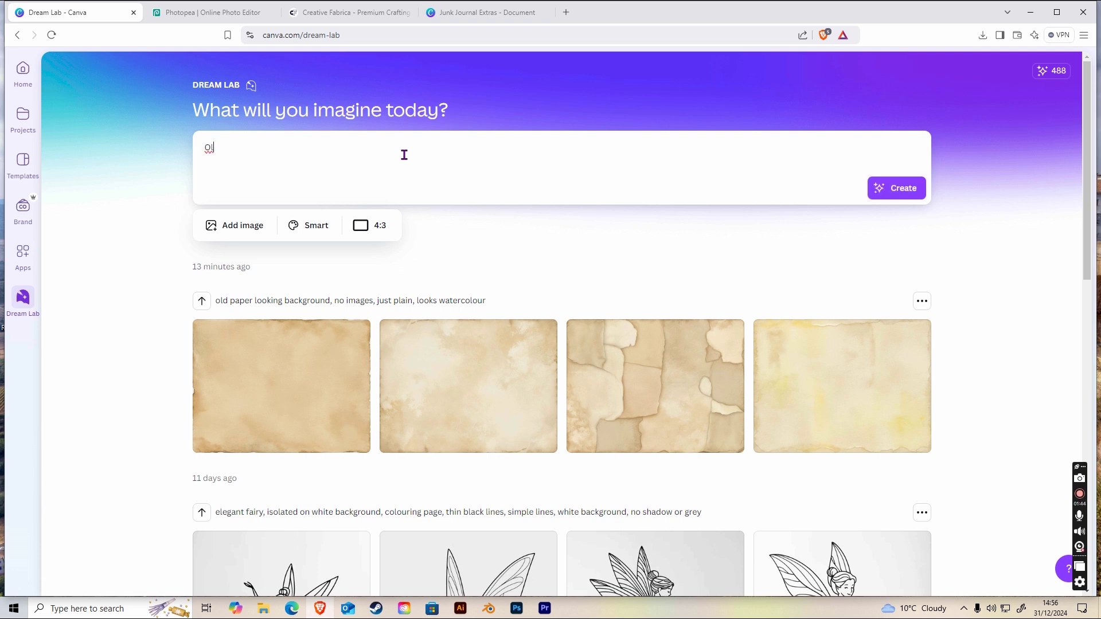
{"action": "key", "text": "BackSpace"}
{"action": "key", "text": "BackSpace"}
{"action": "type", "text": "old paper looking background, no images, just plain, looks watercolour"}
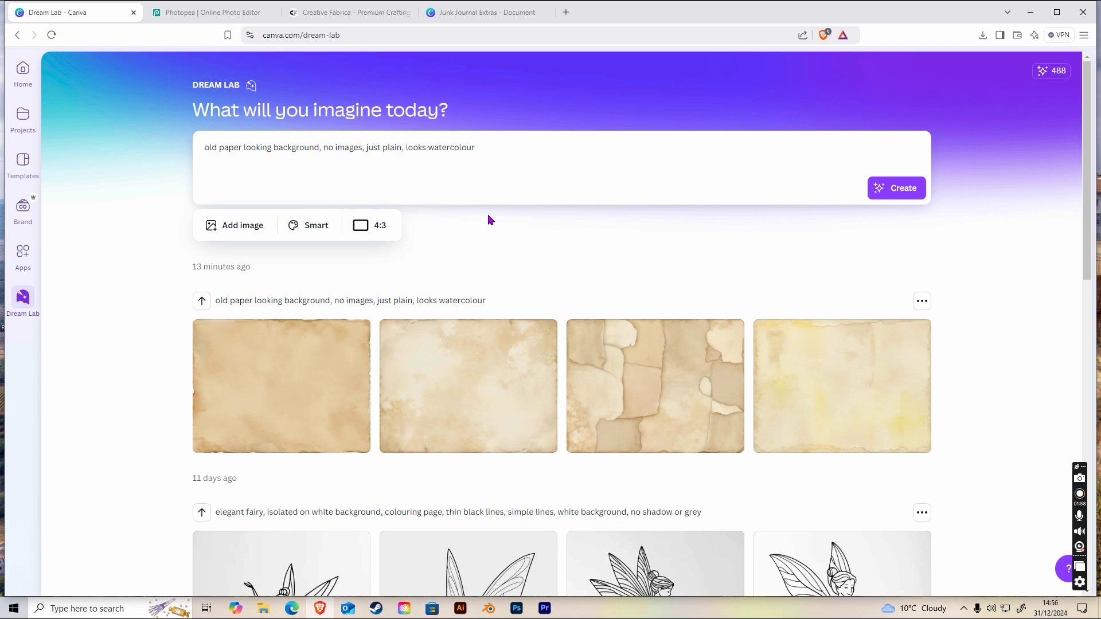
Review the aspect ratio and style options, keep 4:3 and Smart, and generate the images.
{"action": "left_click", "coordinate": [370, 228]}
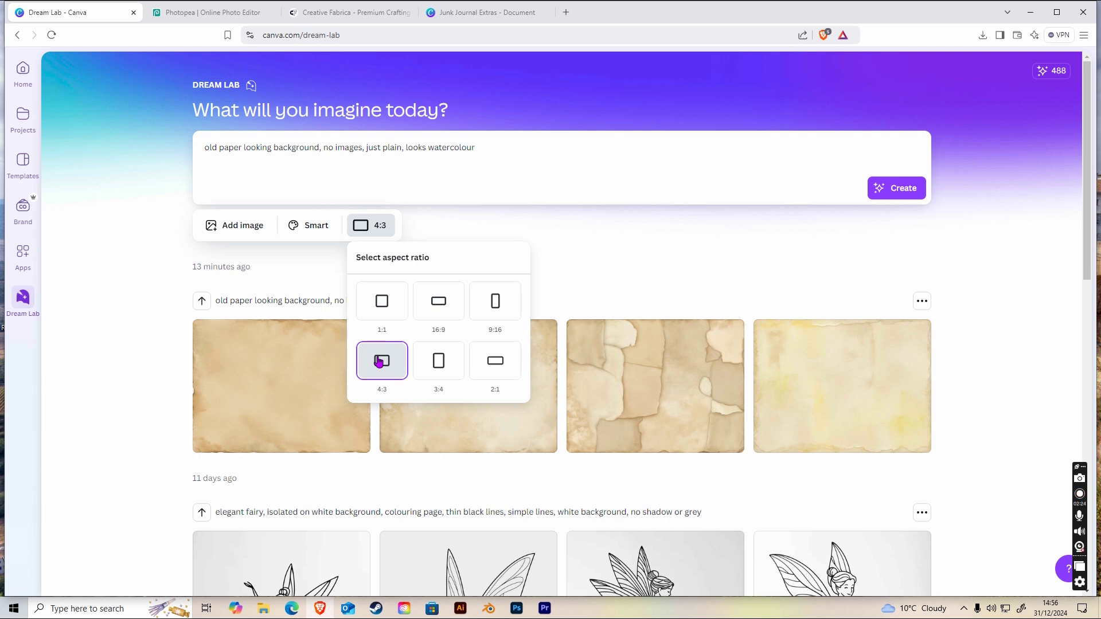
{"action": "left_click", "coordinate": [310, 280]}
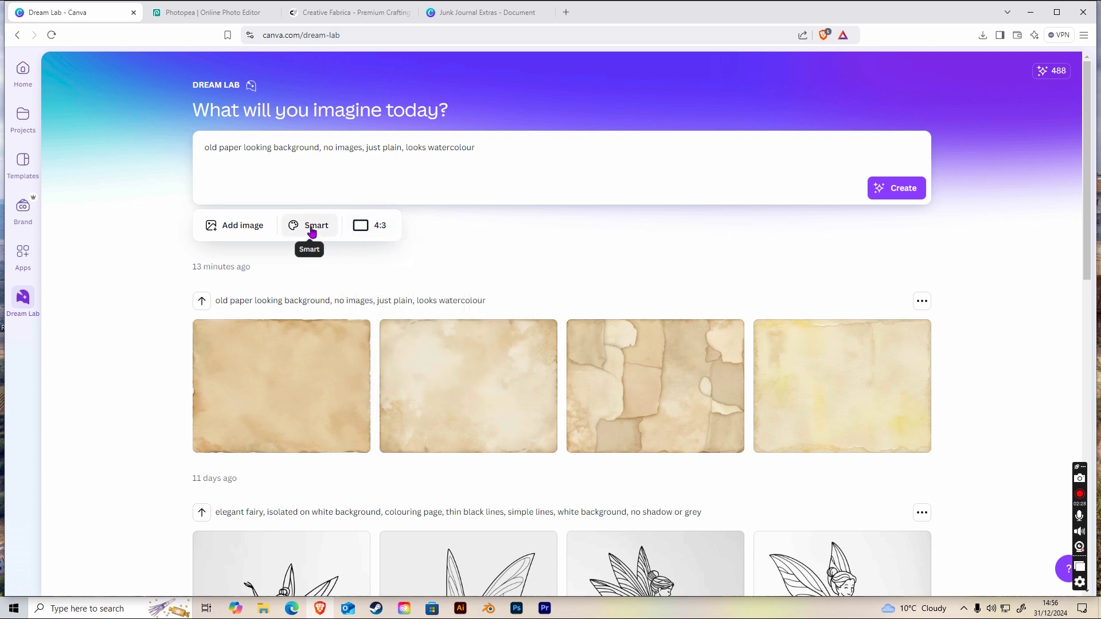
{"action": "left_click", "coordinate": [311, 232]}
{"action": "mouse_move", "coordinate": [461, 276]}
{"action": "left_mouse_down"}
{"action": "mouse_move", "coordinate": [461, 381]}
{"action": "mouse_move", "coordinate": [489, 255]}
{"action": "left_mouse_up"}
{"action": "left_click", "coordinate": [514, 249]}
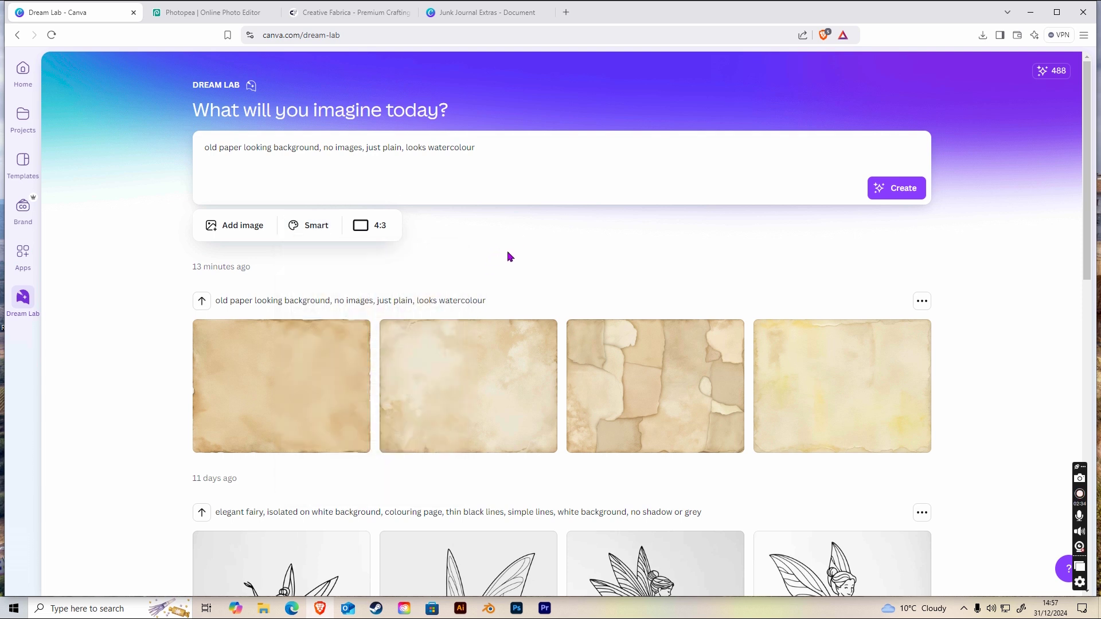
{"action": "left_click", "coordinate": [899, 193]}
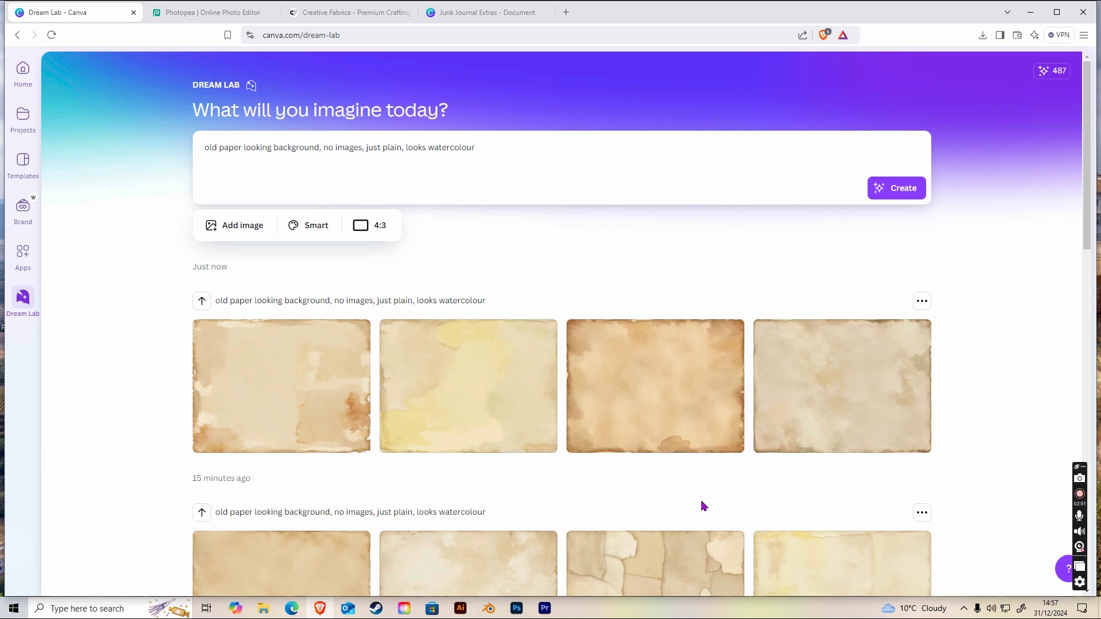
Compare the generated papers and open the third image of the newest batch, the brown-edged one, for editing.
{"action": "scroll", "coordinate": [703, 504], "scroll_direction": "down", "scroll_amount": 3}
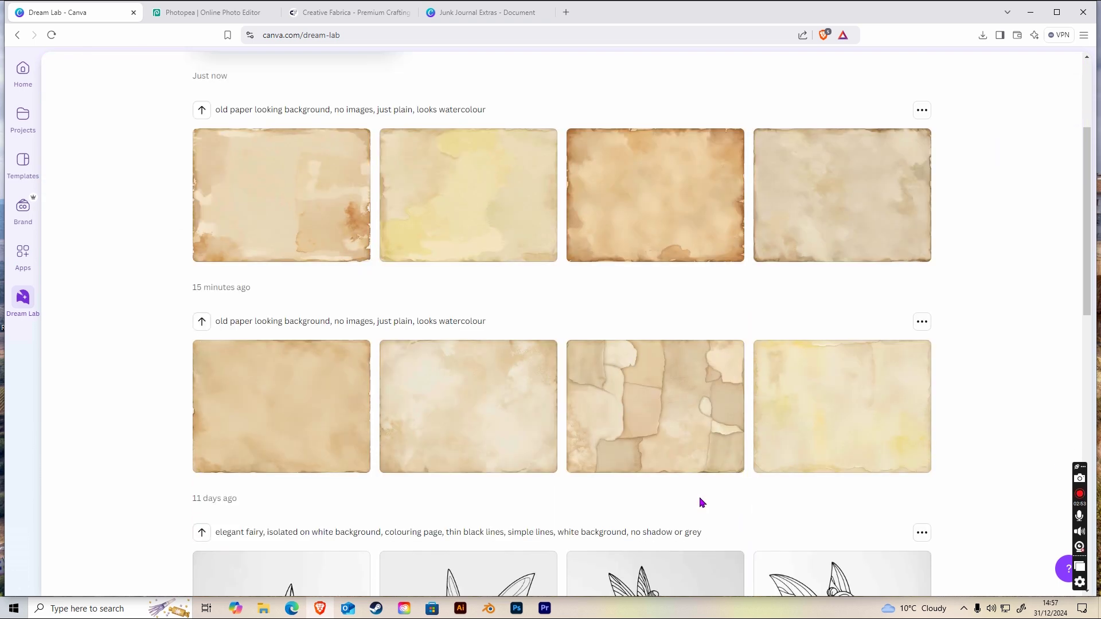
{"action": "scroll", "coordinate": [699, 502], "scroll_direction": "up", "scroll_amount": 2}
{"action": "scroll", "coordinate": [699, 502], "scroll_direction": "down", "scroll_amount": 1}
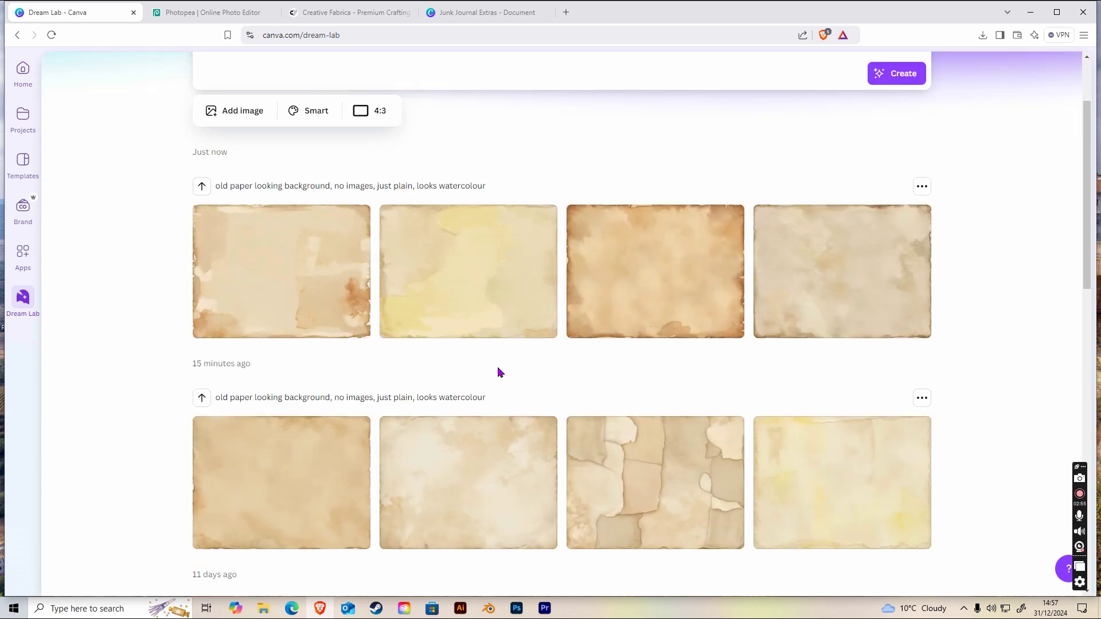
{"action": "scroll", "coordinate": [694, 378], "scroll_direction": "down", "scroll_amount": 5}
{"action": "scroll", "coordinate": [676, 321], "scroll_direction": "up", "scroll_amount": 6}
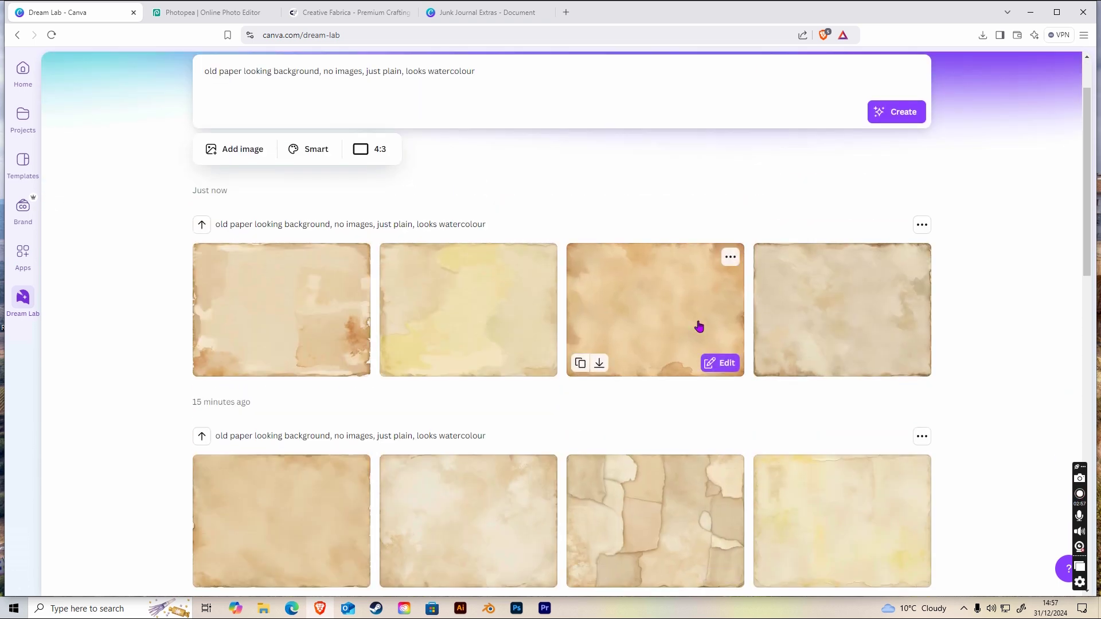
{"action": "left_click", "coordinate": [723, 363]}
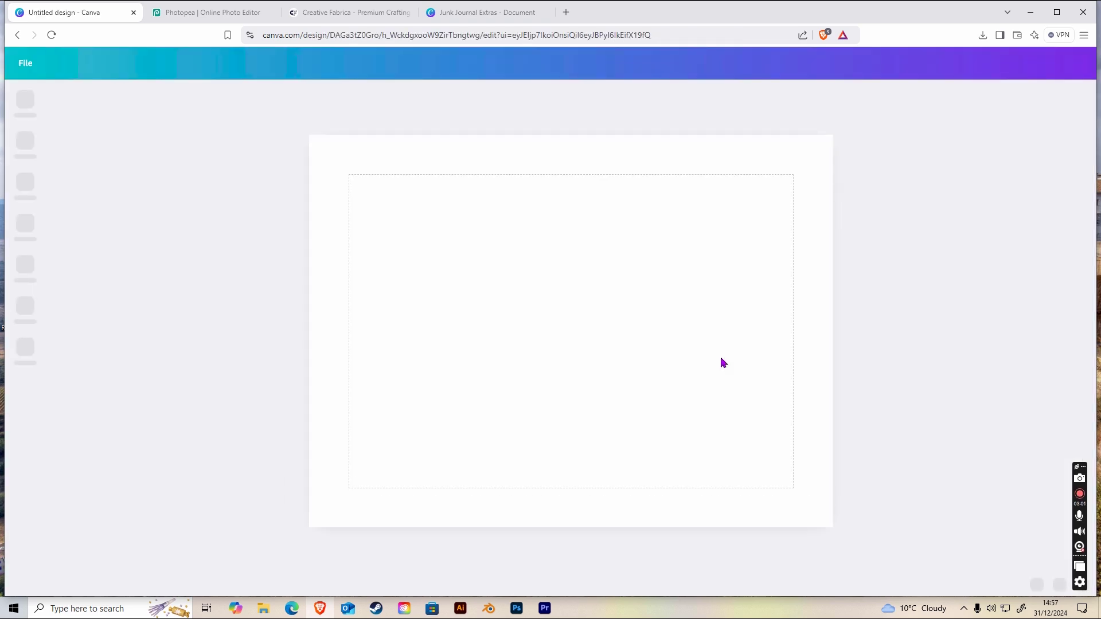
Name the design "Aged Paper".
{"action": "type", "text": "Aged Papoer"}
{"action": "key", "text": "BackSpace"}
{"action": "key", "text": "BackSpace"}
{"action": "key", "text": "BackSpace"}
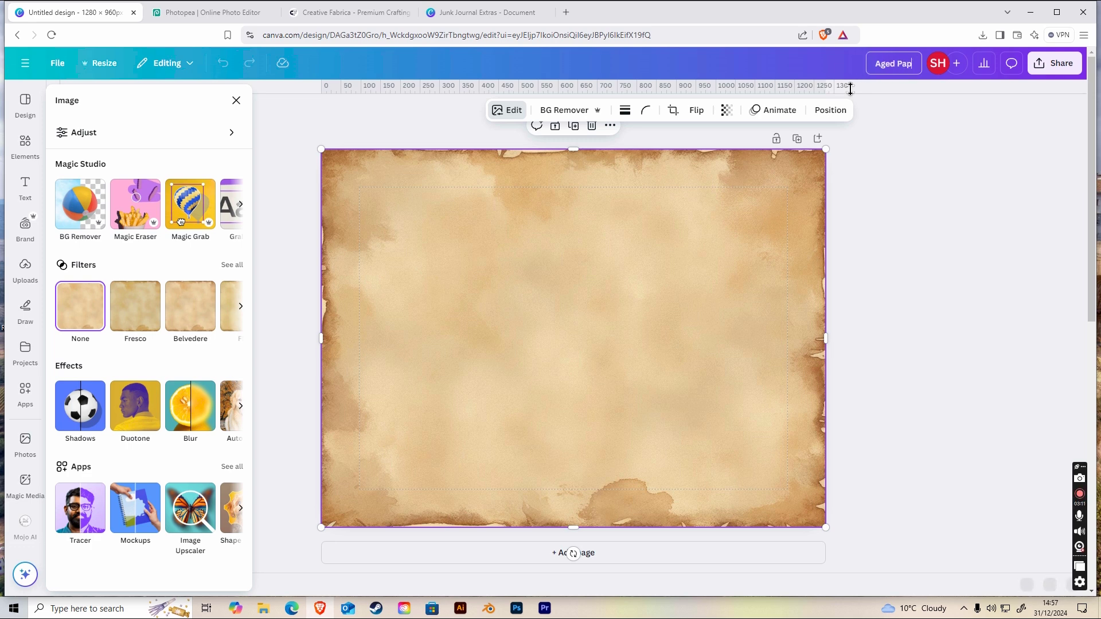
{"action": "type", "text": "er"}
{"action": "left_click", "coordinate": [904, 182]}
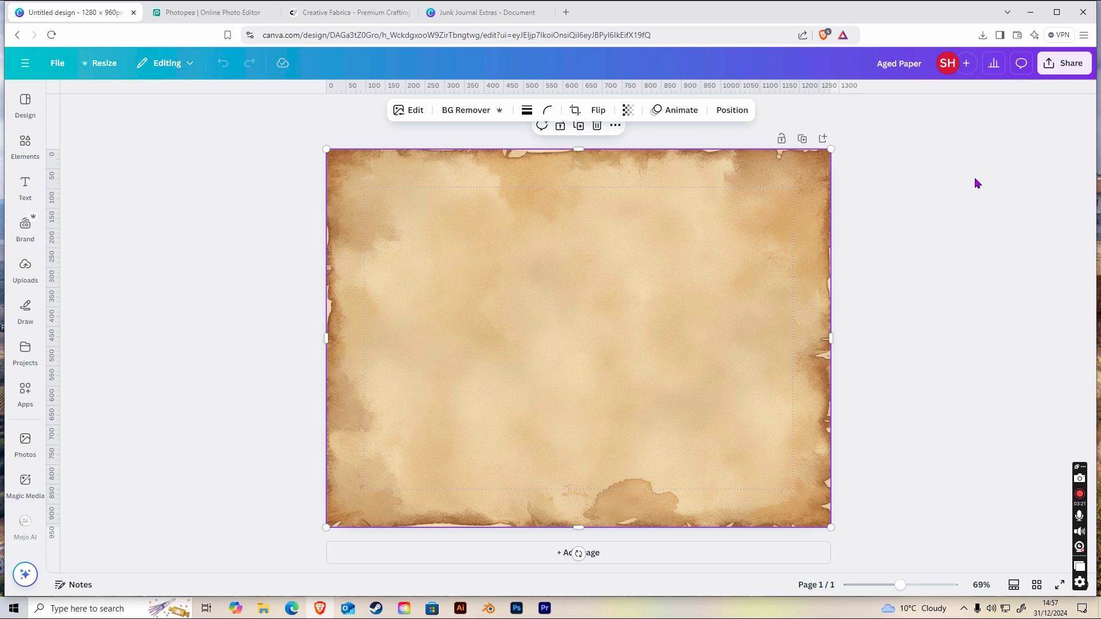
Set up the design's download as PDF Print with the CMYK color profile.
{"action": "left_click", "coordinate": [1051, 69]}
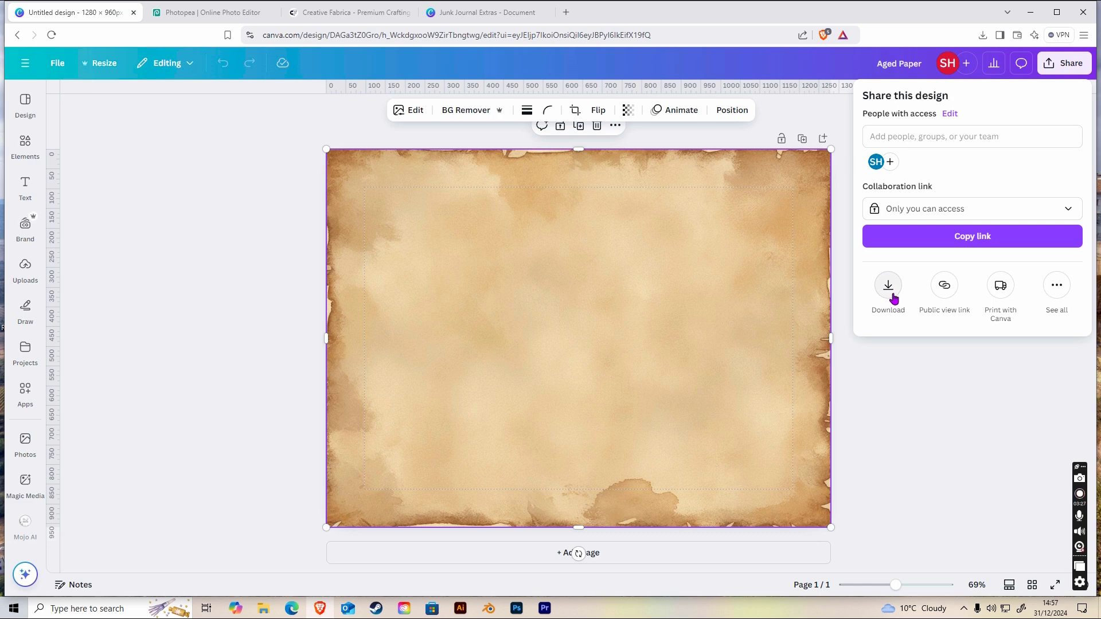
{"action": "left_click", "coordinate": [890, 287]}
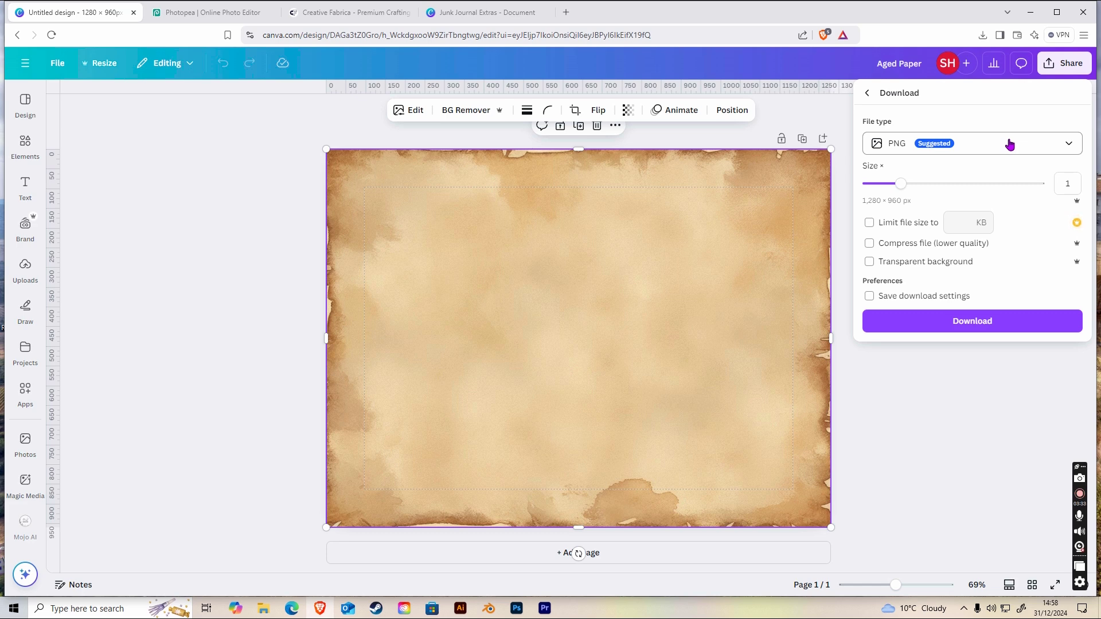
{"action": "left_click", "coordinate": [1009, 144]}
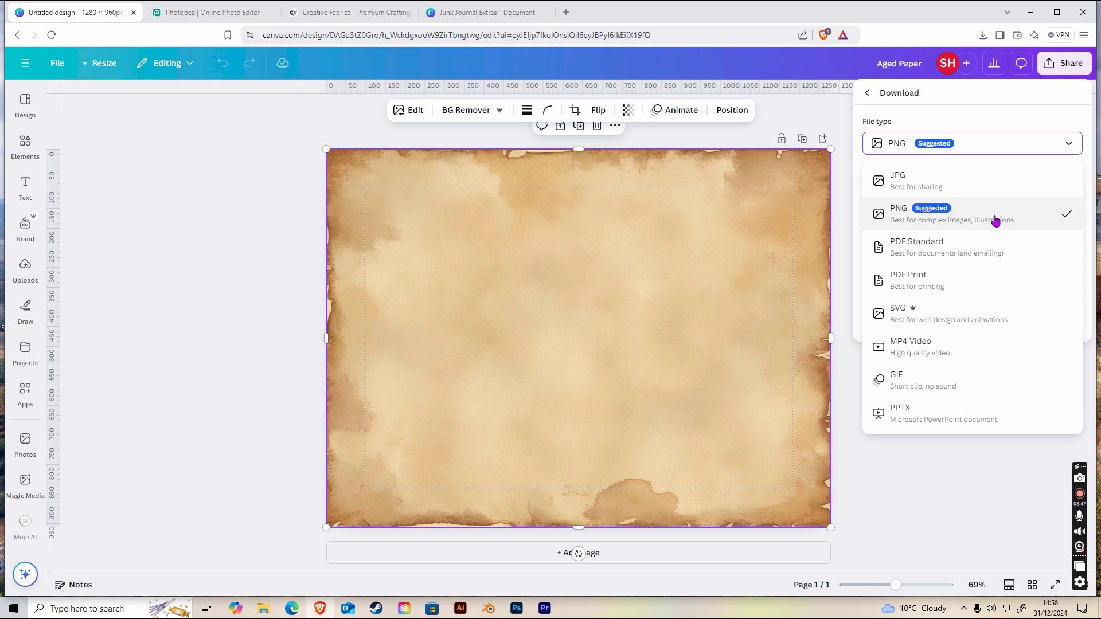
{"action": "left_click", "coordinate": [927, 281]}
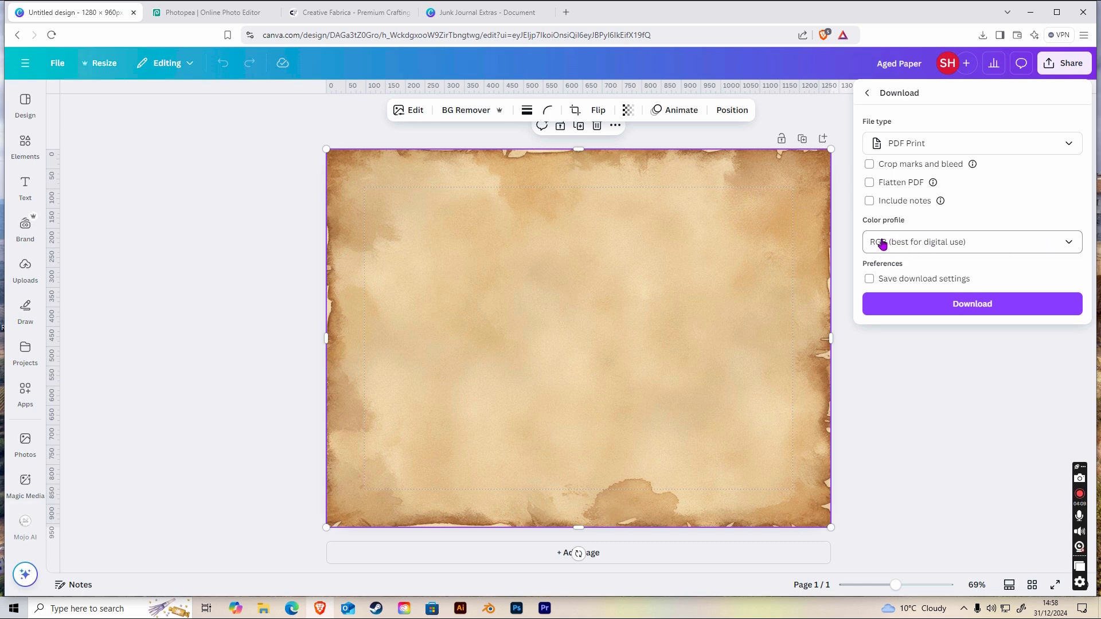
{"action": "left_click", "coordinate": [1015, 246]}
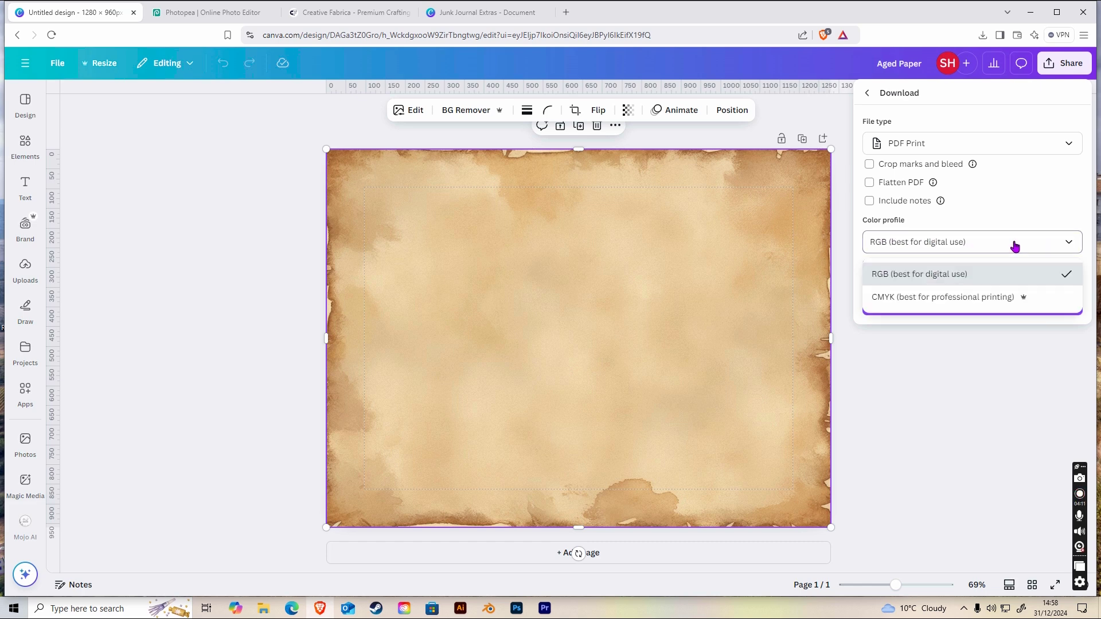
{"action": "left_click", "coordinate": [943, 297]}
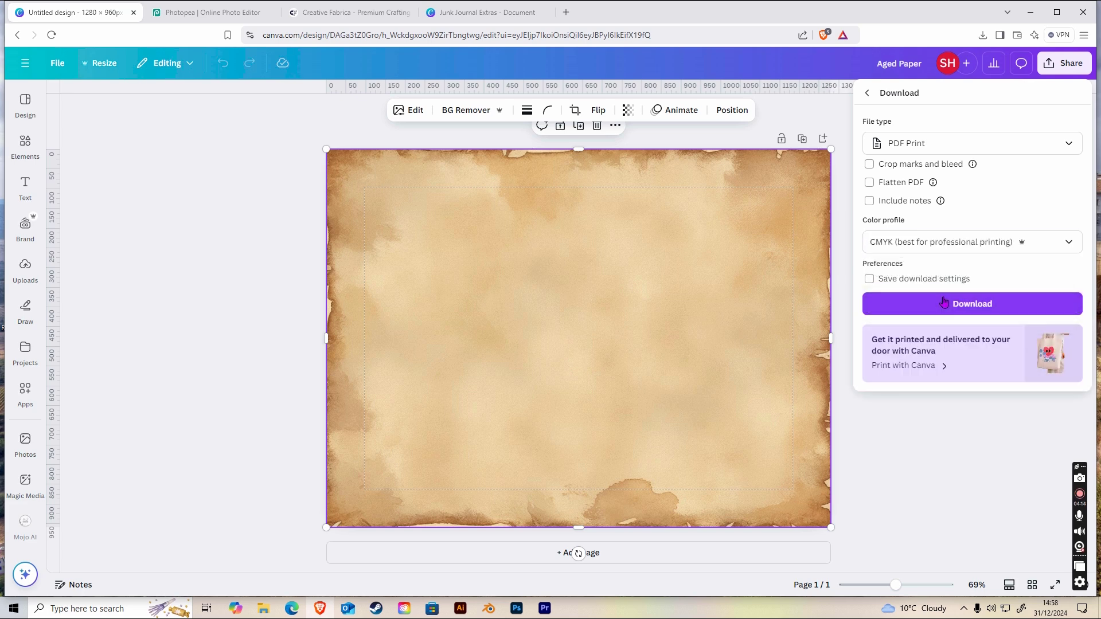
Download the design and save it to the Desktop as Aged Paper.
{"action": "left_click", "coordinate": [1030, 280]}
{"action": "left_click", "coordinate": [980, 305]}
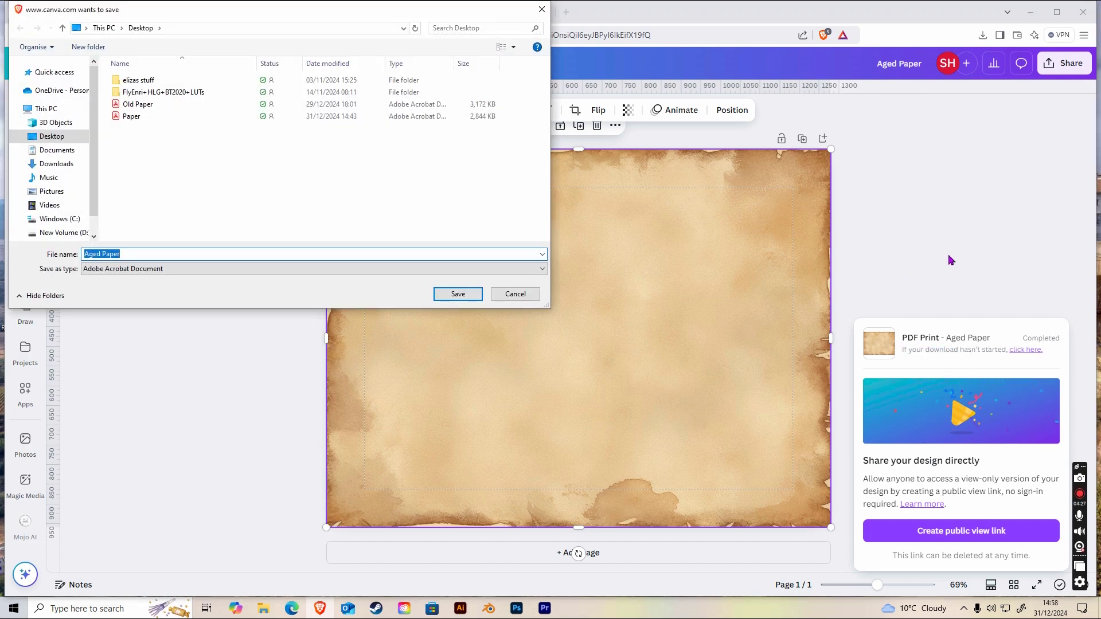
{"action": "left_click", "coordinate": [459, 295]}
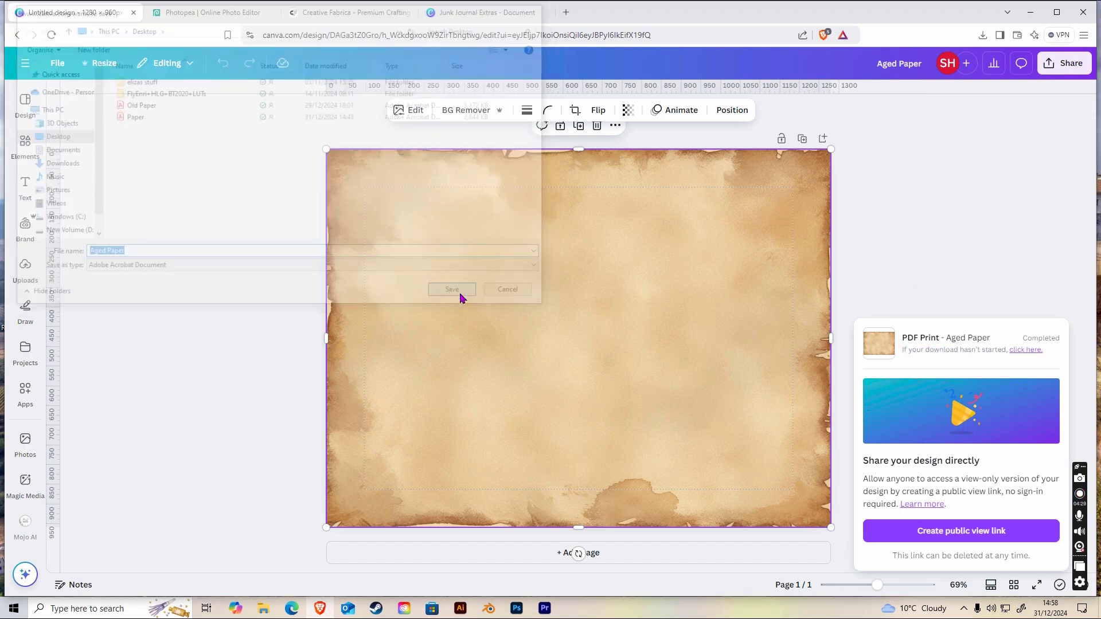
{"action": "left_click", "coordinate": [182, 346]}
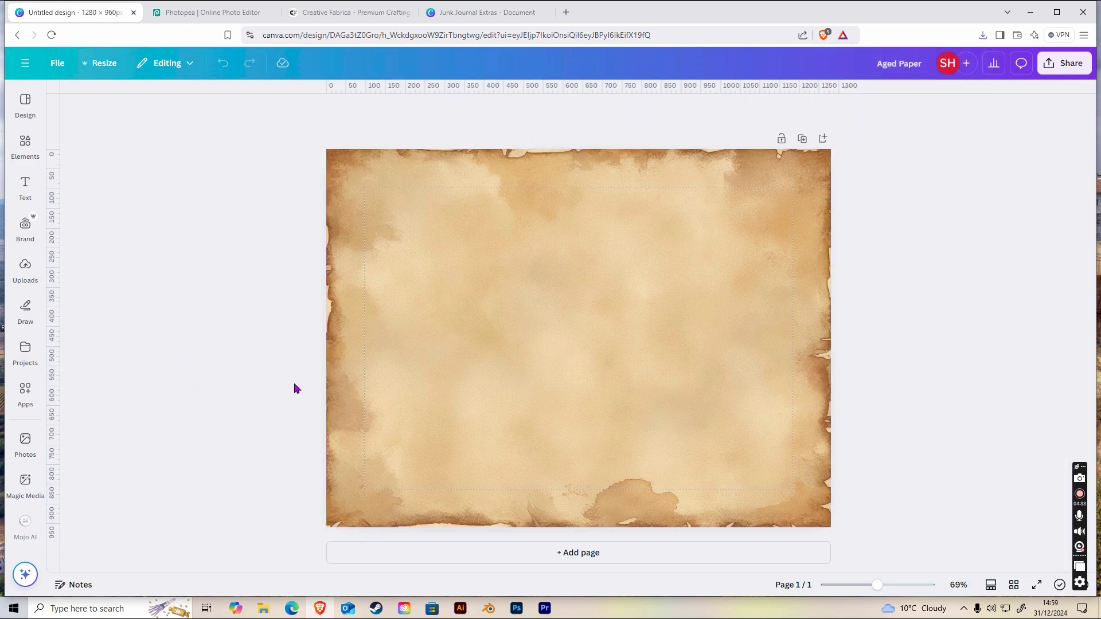
Switch to Photopea and start a new project with its dimensions measured in pixels.
{"action": "left_click", "coordinate": [181, 16]}
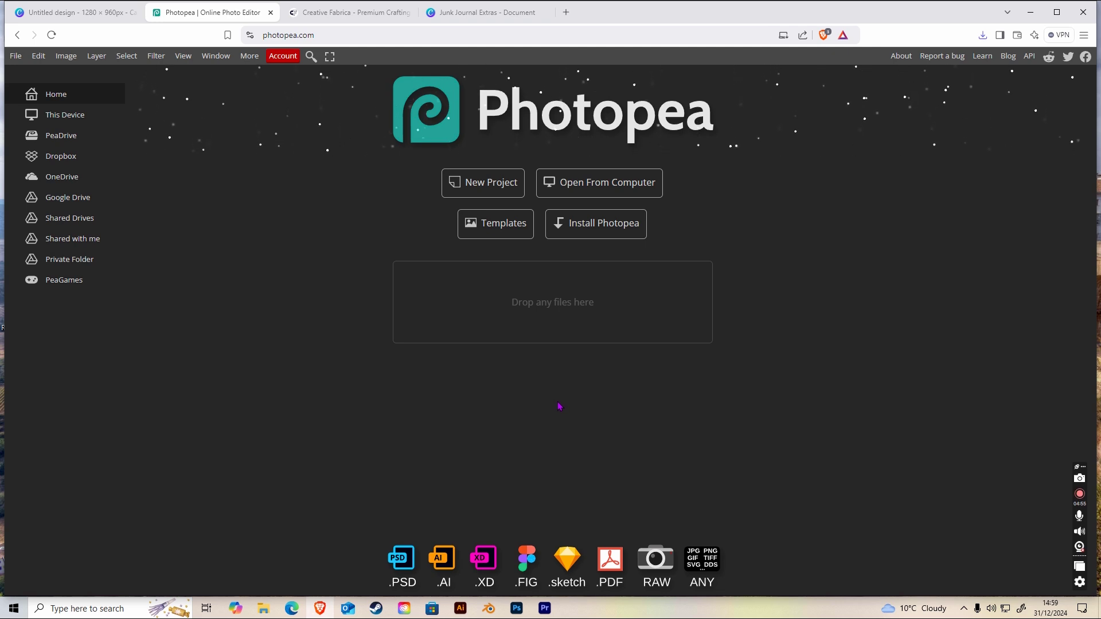
{"action": "left_click", "coordinate": [475, 183]}
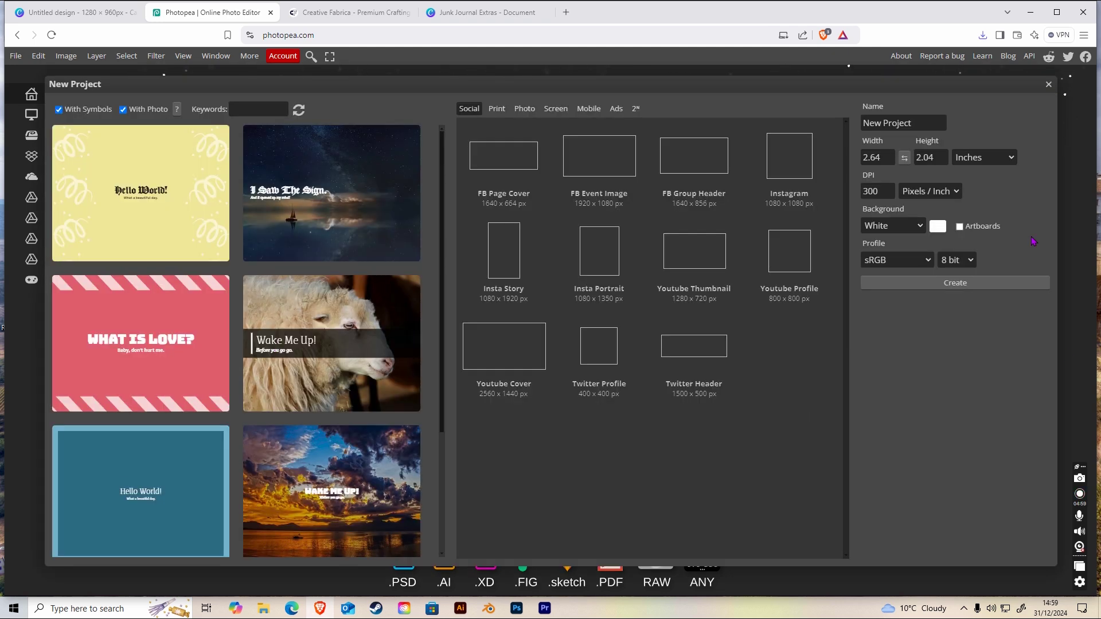
{"action": "left_click", "coordinate": [1012, 158]}
{"action": "left_click", "coordinate": [975, 170]}
Set the new project's width to 3300 and height to 2550 pixels and create it.
{"action": "double_click", "coordinate": [881, 158]}
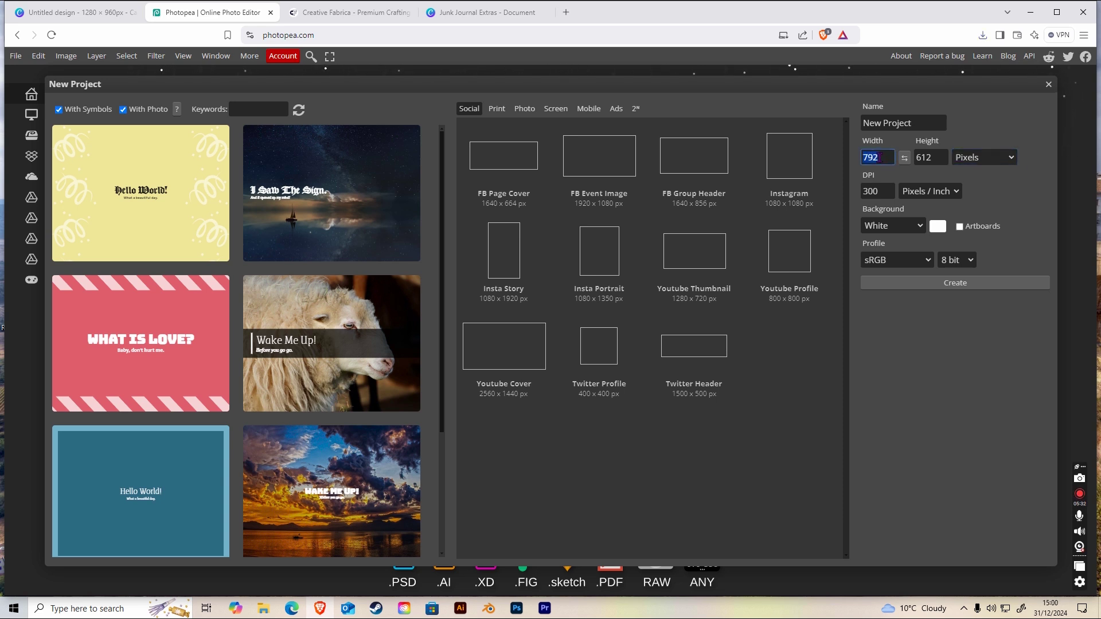
{"action": "type", "text": "2550"}
{"action": "double_click", "coordinate": [882, 156]}
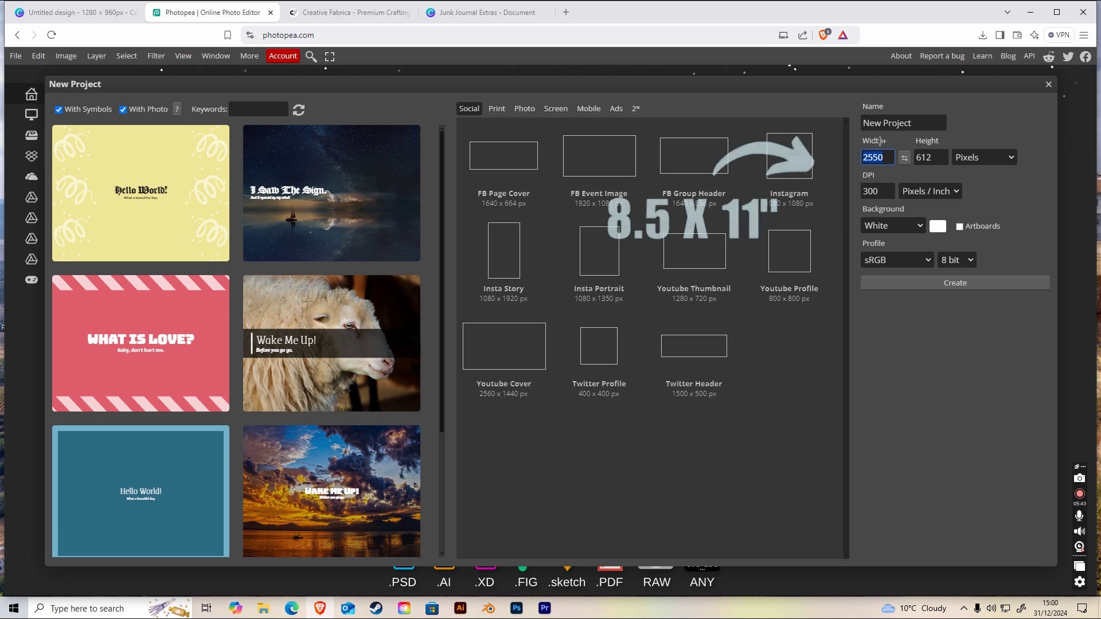
{"action": "type", "text": "3300"}
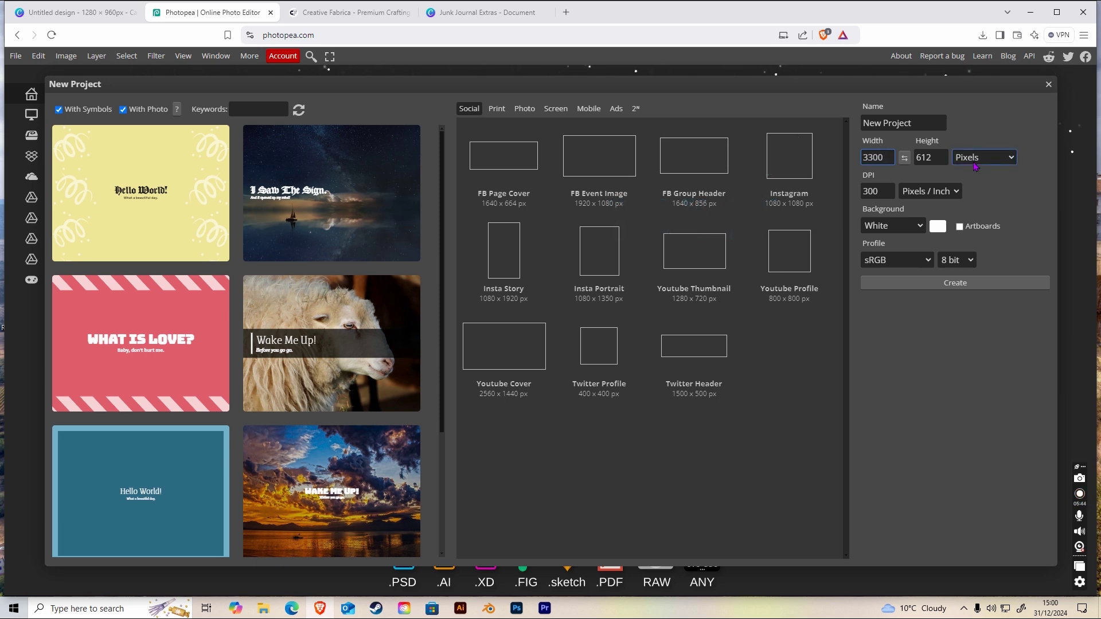
{"action": "double_click", "coordinate": [931, 156]}
{"action": "type", "text": "2550"}
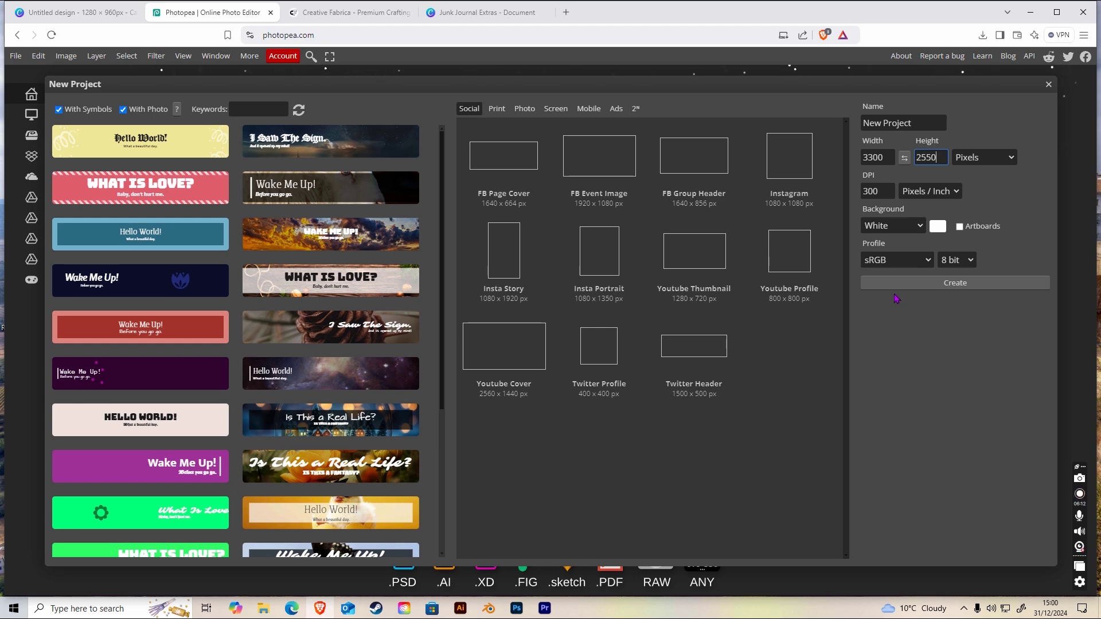
{"action": "left_click", "coordinate": [918, 285]}
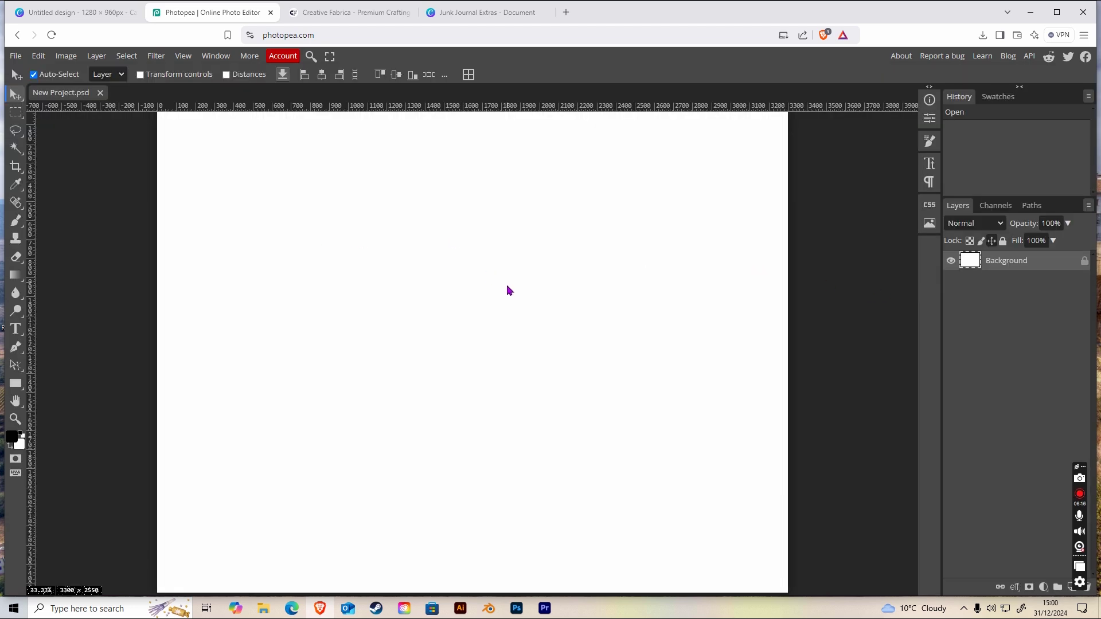
Place the Aged Paper PDF from the Desktop into the blank project using Open & Place.
{"action": "left_click", "coordinate": [16, 55]}
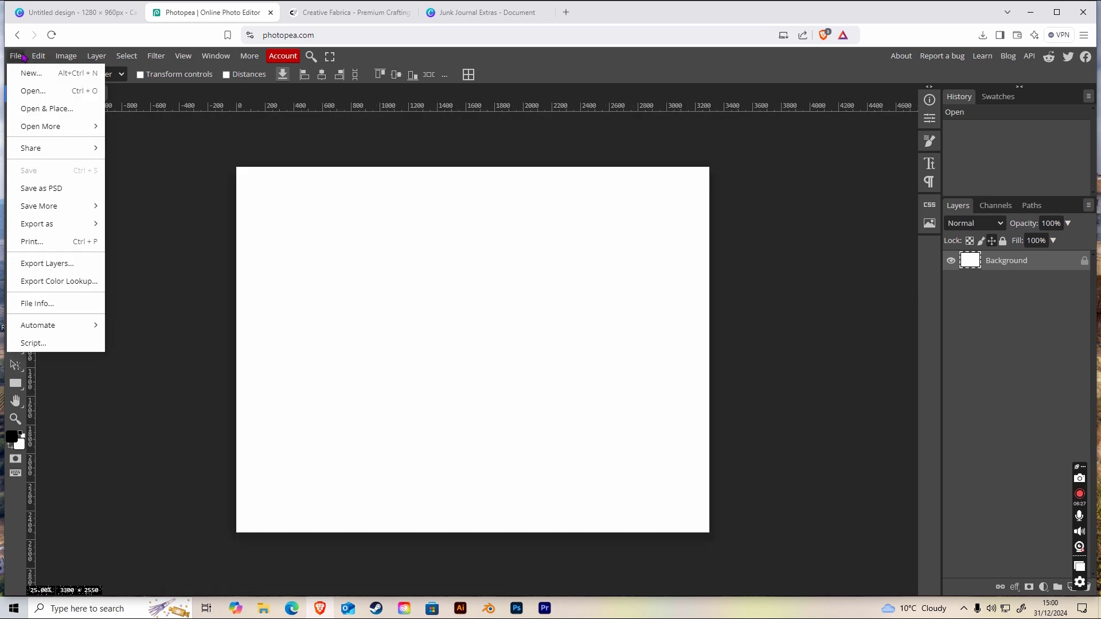
{"action": "left_click", "coordinate": [63, 110]}
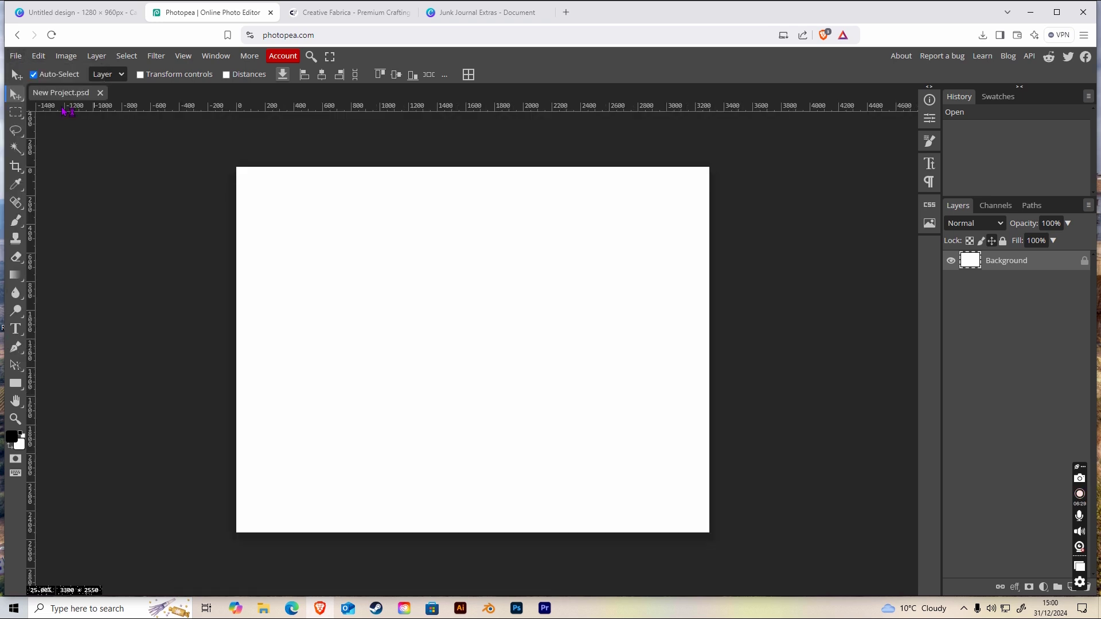
{"action": "left_click", "coordinate": [52, 137]}
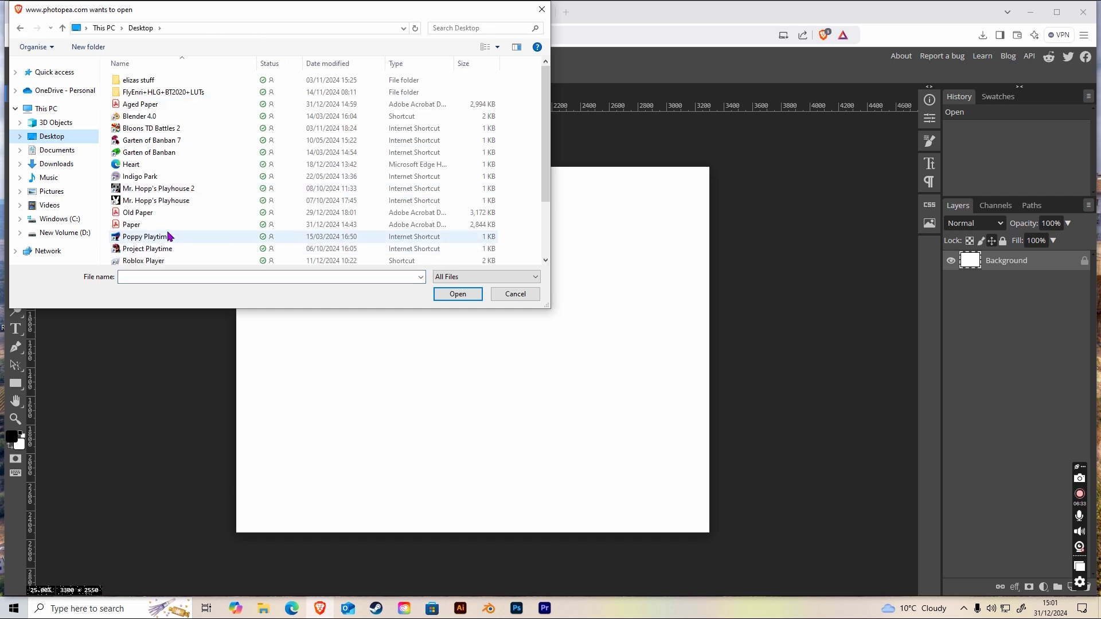
{"action": "double_click", "coordinate": [162, 104]}
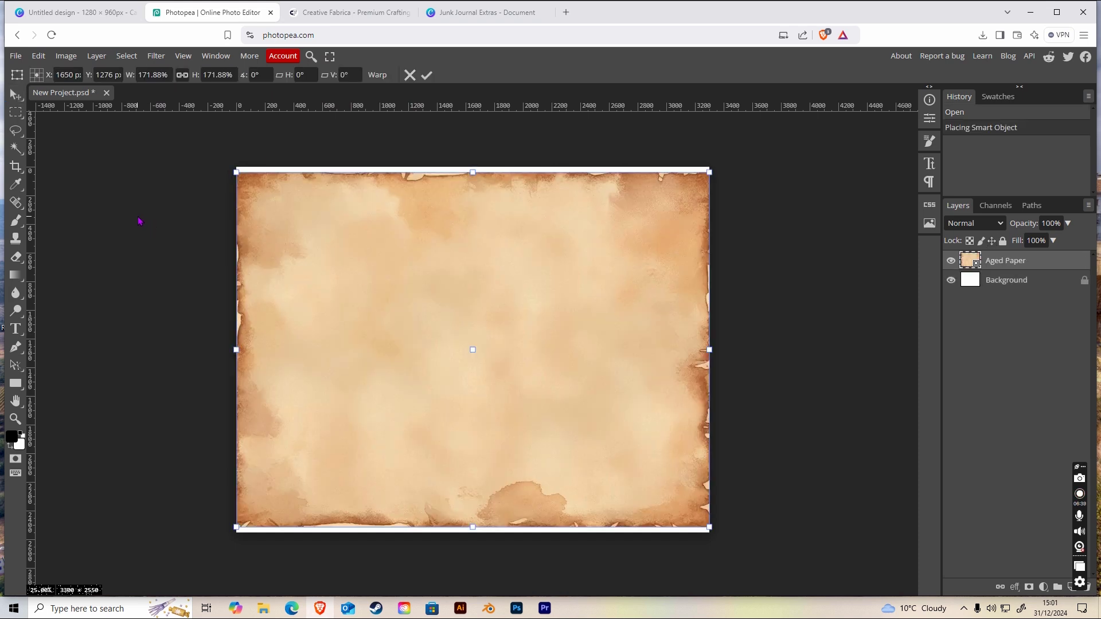
Enlarge the placed paper to about 180% and center it so it covers the whole canvas, and apply the transform.
{"action": "left_click_drag", "start_coordinate": [639, 440], "coordinate": [652, 432]}
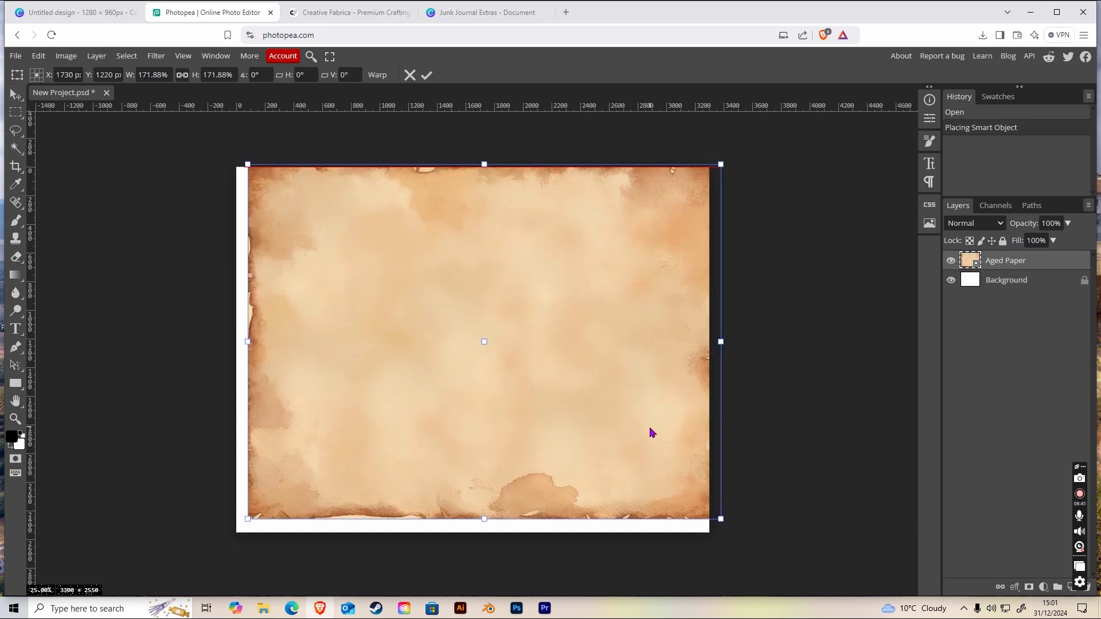
{"action": "left_click_drag", "start_coordinate": [248, 519], "coordinate": [224, 538]}
{"action": "left_click_drag", "start_coordinate": [541, 477], "coordinate": [540, 475]}
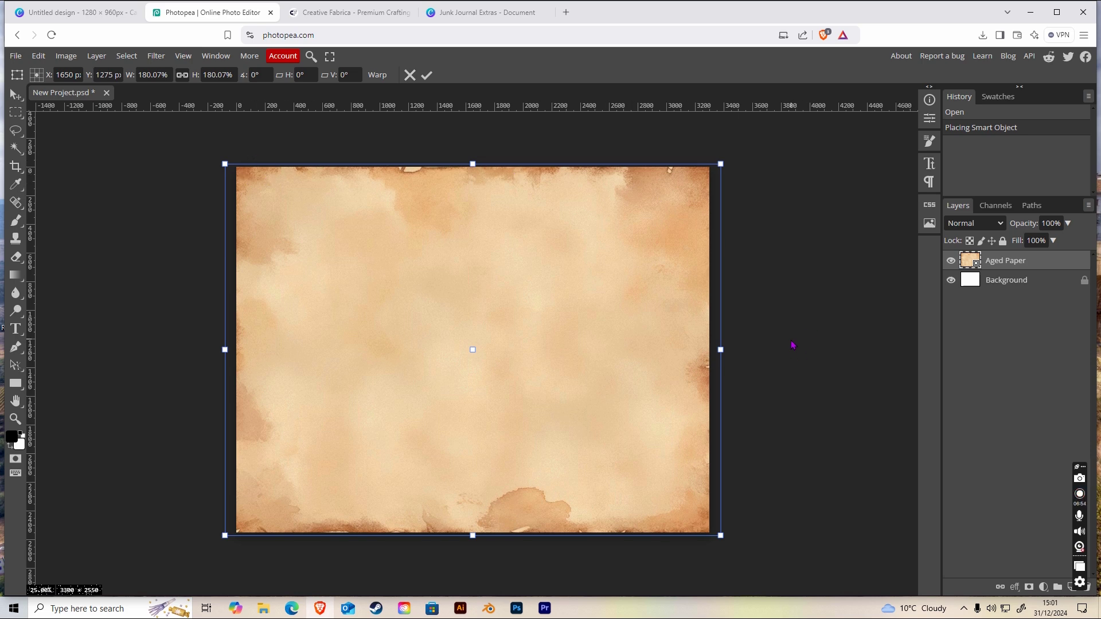
{"action": "left_click", "coordinate": [16, 93]}
{"action": "key", "text": "Return"}
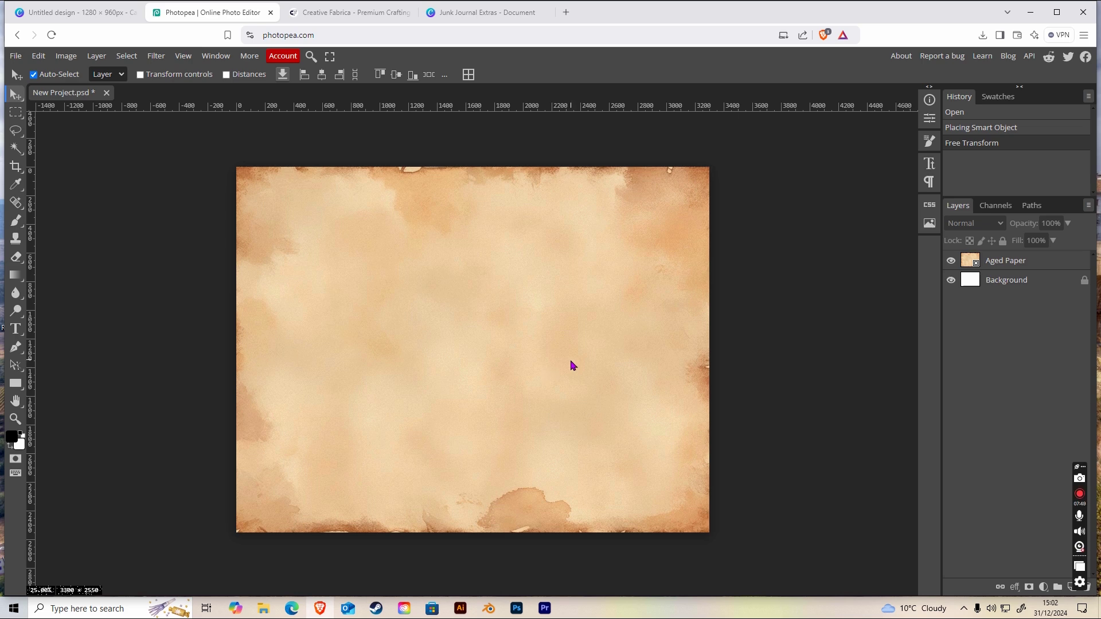
Switch to Creative Fabrica, search for botanicals and look through the graphics offered.
{"action": "left_click", "coordinate": [362, 14]}
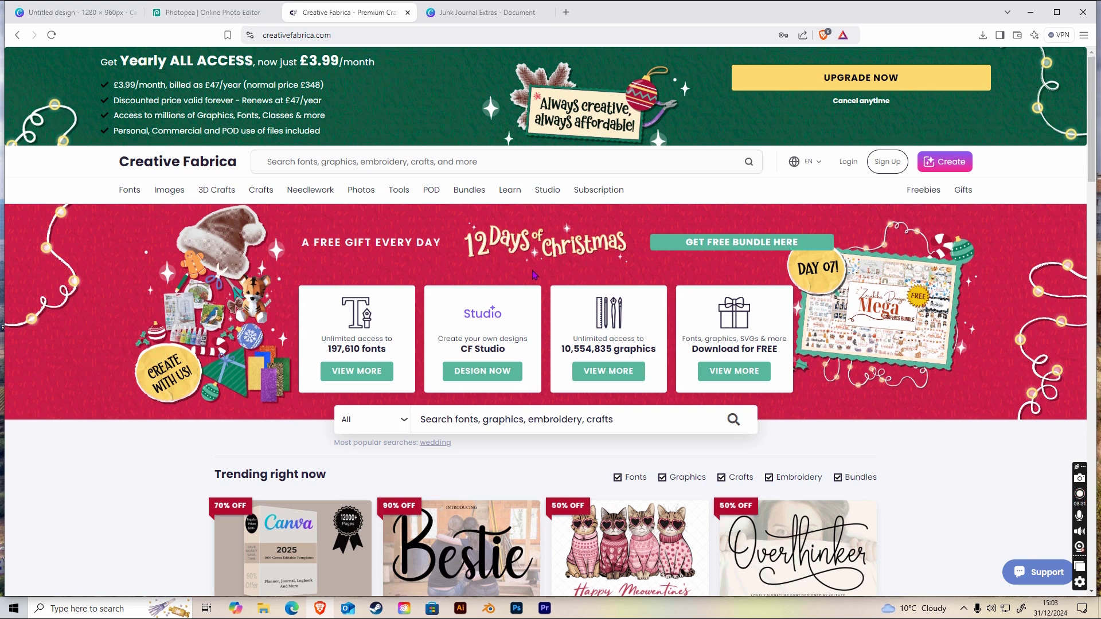
{"action": "left_click", "coordinate": [316, 161]}
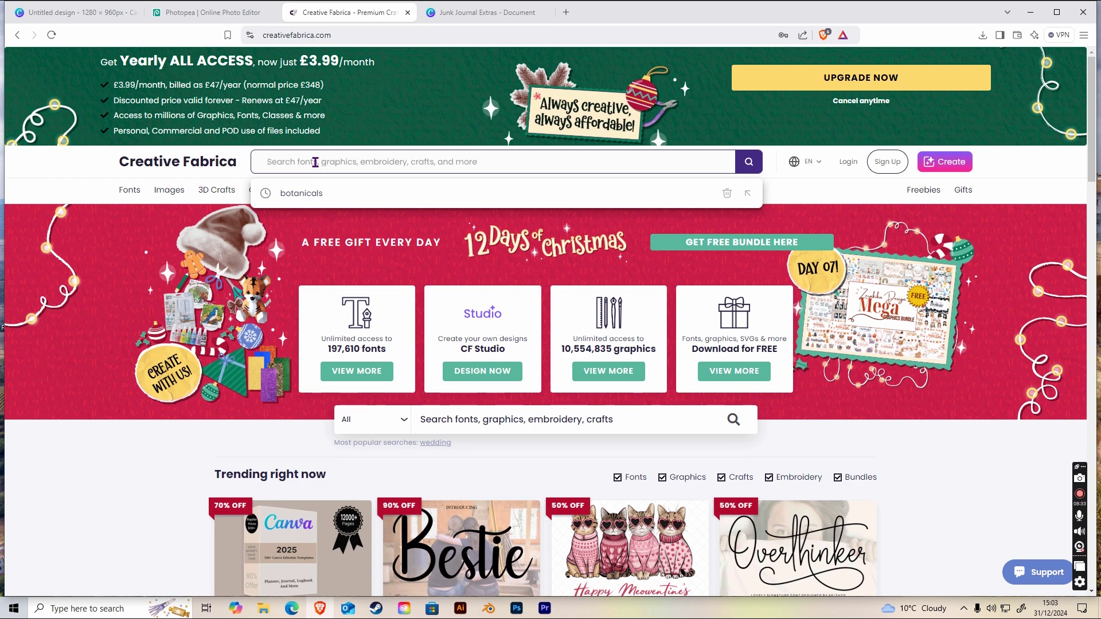
{"action": "left_click", "coordinate": [317, 194]}
{"action": "mouse_move", "coordinate": [319, 187]}
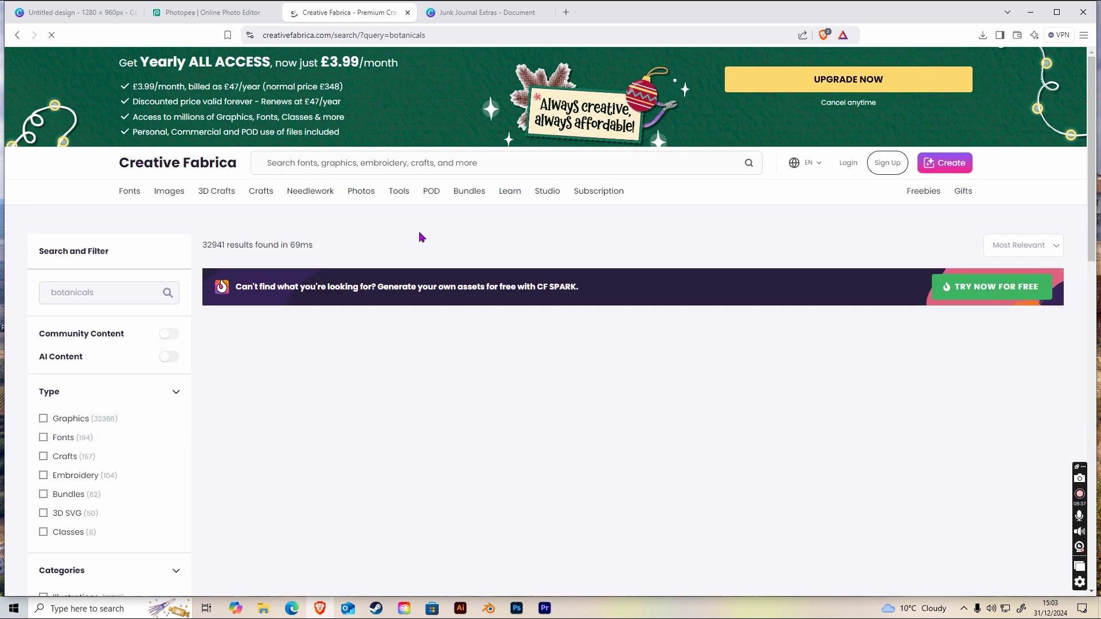
{"action": "scroll", "coordinate": [543, 399], "scroll_direction": "down", "scroll_amount": 5}
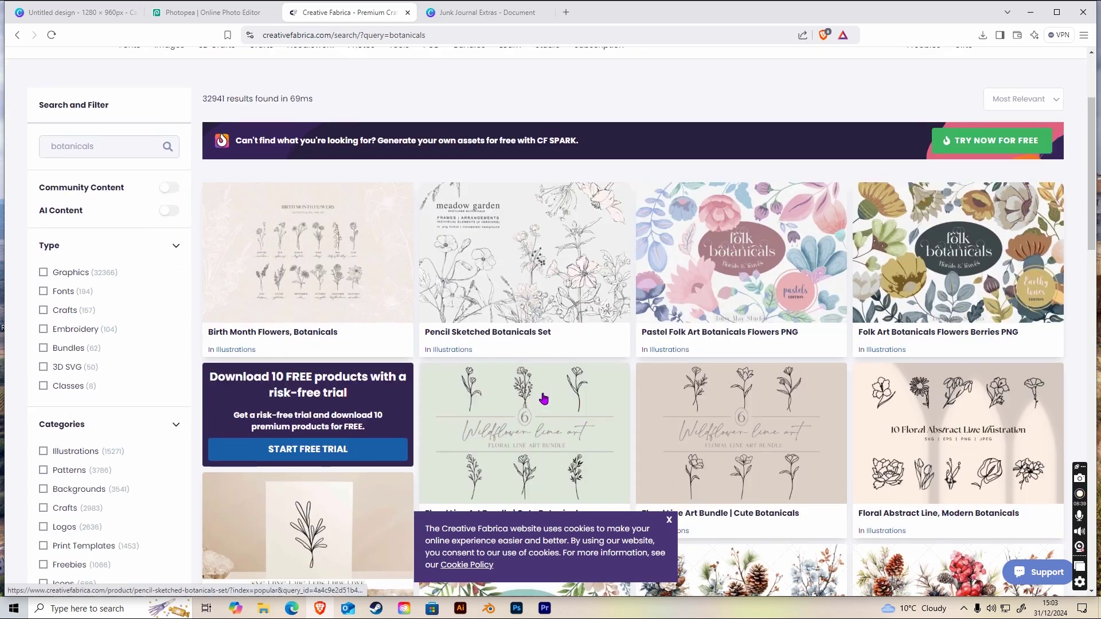
{"action": "scroll", "coordinate": [543, 399], "scroll_direction": "down", "scroll_amount": 7}
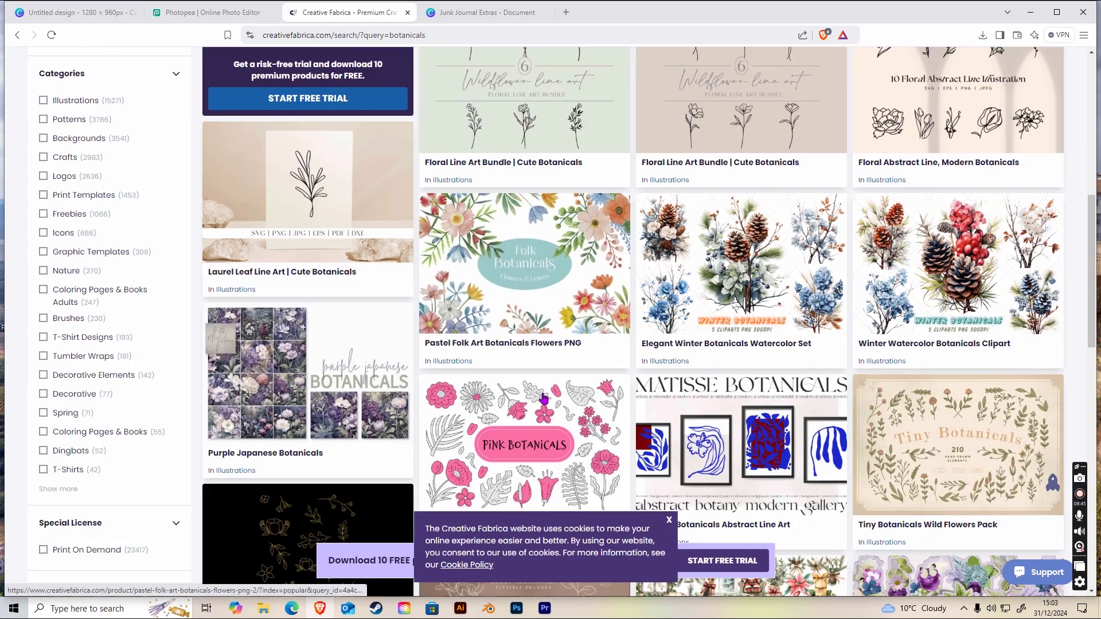
{"action": "scroll", "coordinate": [543, 399], "scroll_direction": "down", "scroll_amount": 7}
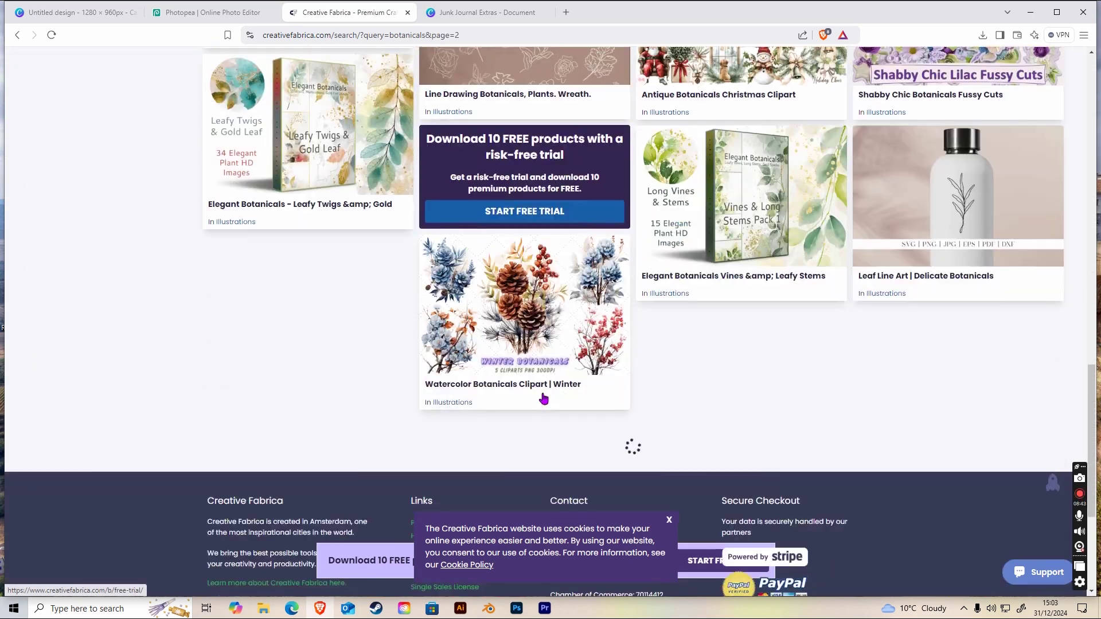
{"action": "scroll", "coordinate": [543, 399], "scroll_direction": "up", "scroll_amount": 7}
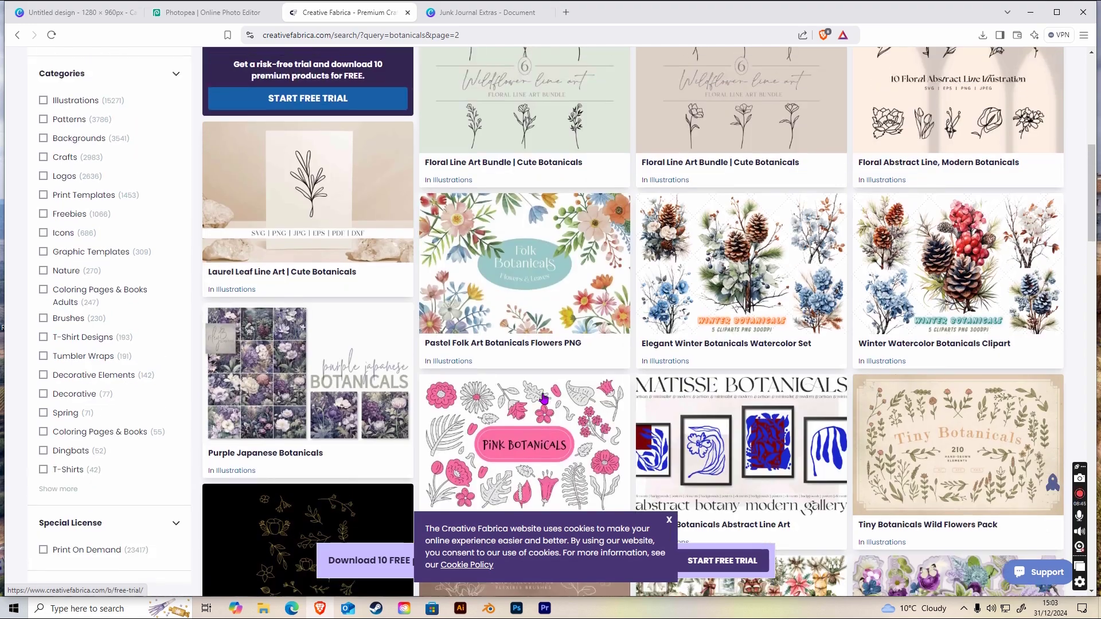
{"action": "scroll", "coordinate": [543, 399], "scroll_direction": "up", "scroll_amount": 3}
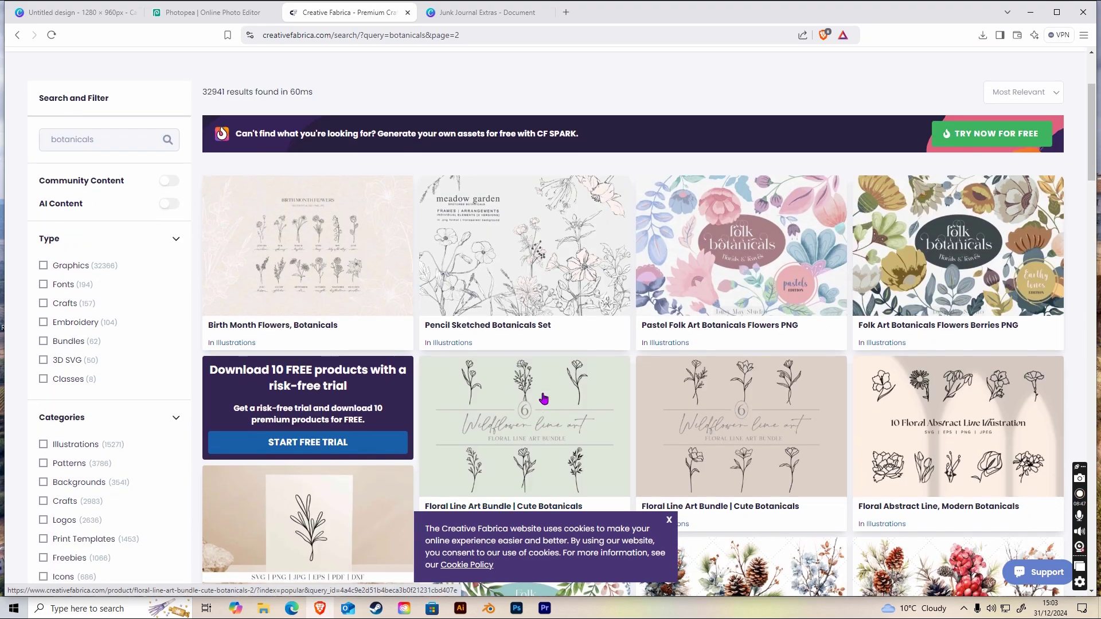
{"action": "scroll", "coordinate": [543, 399], "scroll_direction": "down", "scroll_amount": 1}
{"action": "scroll", "coordinate": [543, 399], "scroll_direction": "up", "scroll_amount": 4}
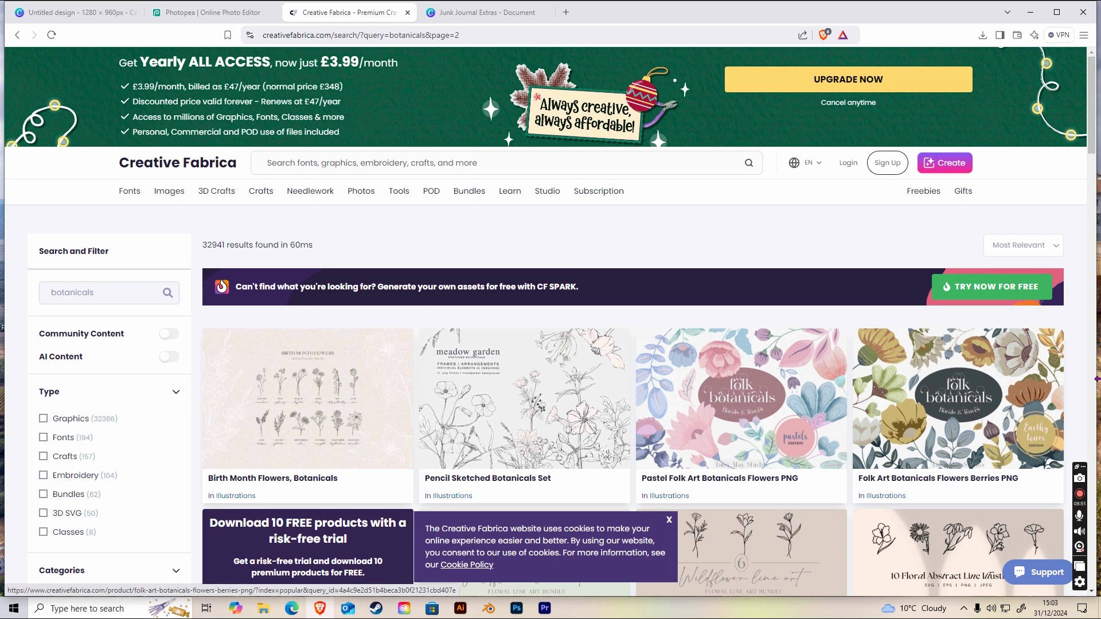
Browse Creative Fabrica's Free Graphics freebies for flower artwork suited to the journal page.
{"action": "mouse_move", "coordinate": [926, 196]}
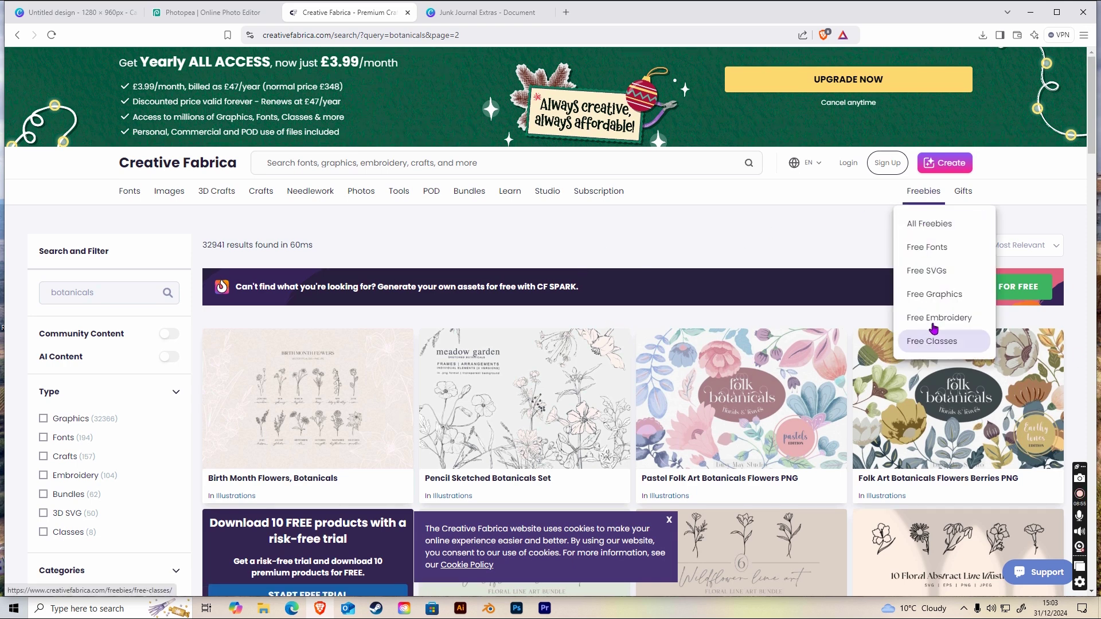
{"action": "left_click", "coordinate": [934, 295]}
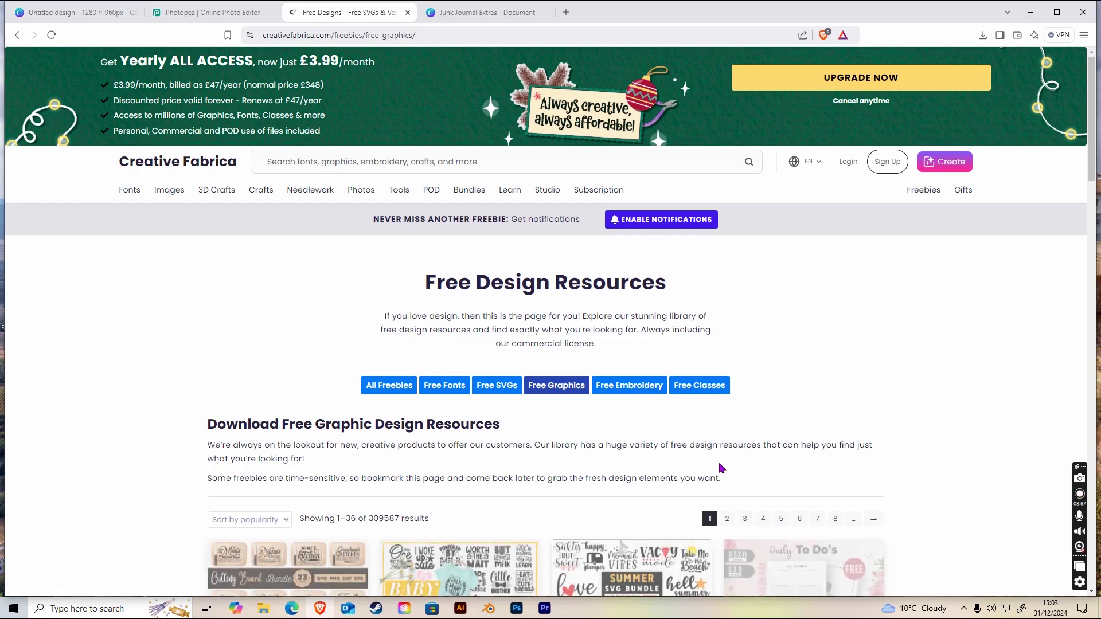
{"action": "scroll", "coordinate": [665, 468], "scroll_direction": "down", "scroll_amount": 9}
{"action": "scroll", "coordinate": [665, 467], "scroll_direction": "down", "scroll_amount": 12}
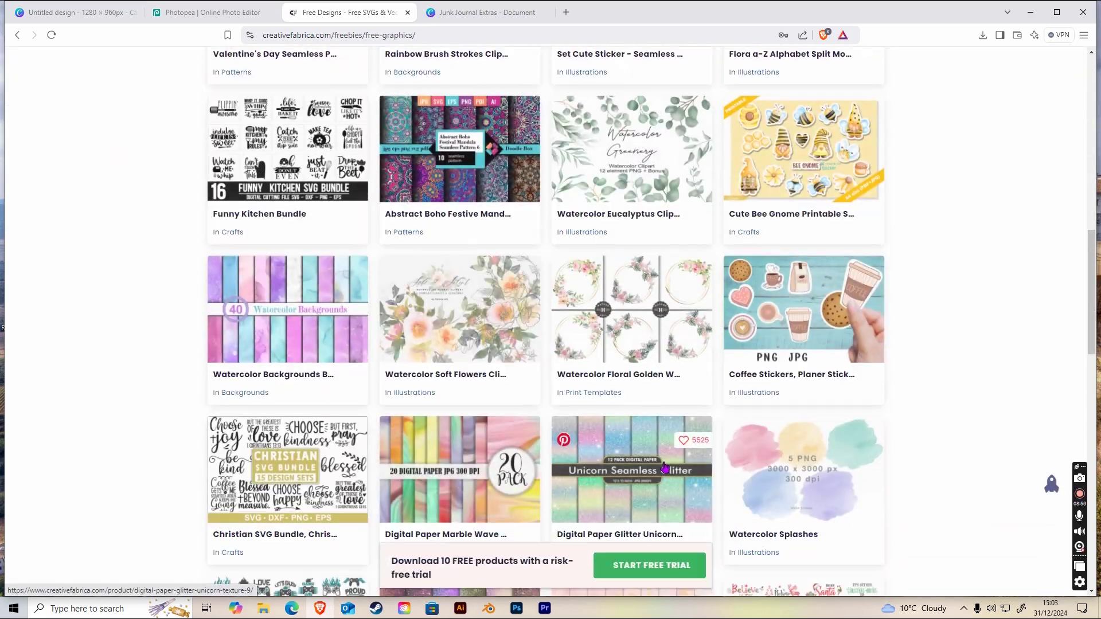
{"action": "scroll", "coordinate": [664, 467], "scroll_direction": "down", "scroll_amount": 3}
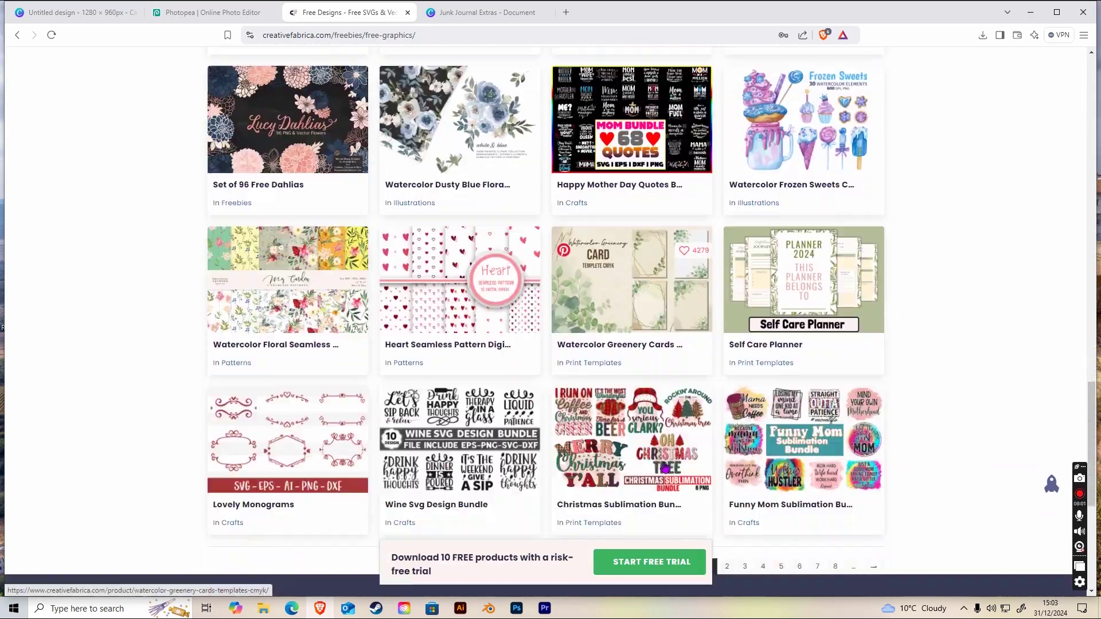
{"action": "scroll", "coordinate": [664, 467], "scroll_direction": "up", "scroll_amount": 7}
{"action": "scroll", "coordinate": [664, 467], "scroll_direction": "up", "scroll_amount": 3}
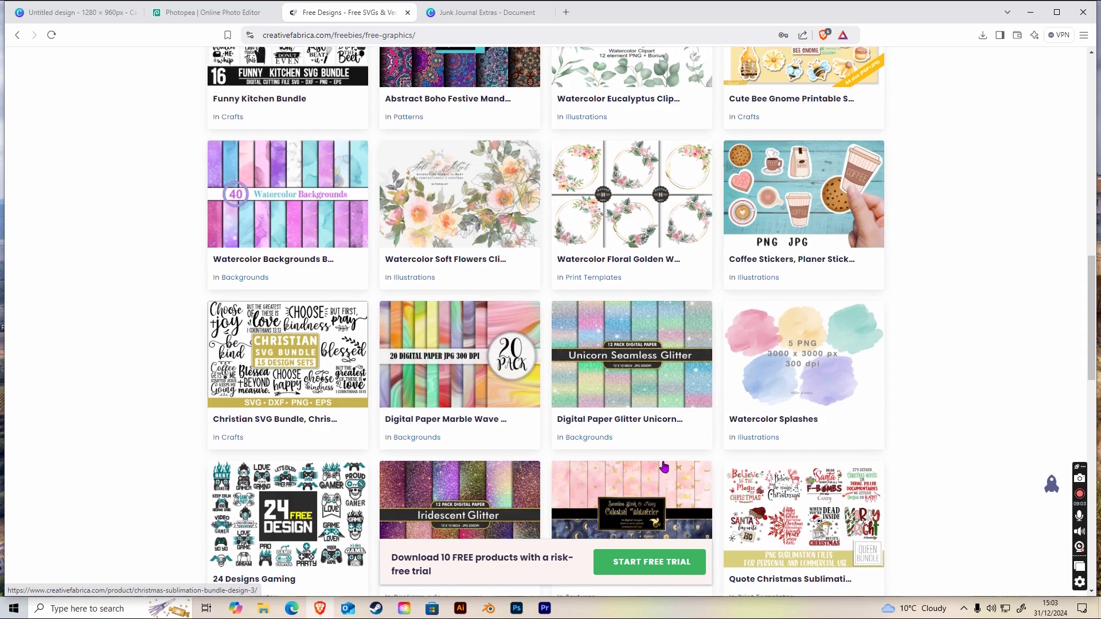
{"action": "scroll", "coordinate": [664, 467], "scroll_direction": "down", "scroll_amount": 6}
{"action": "scroll", "coordinate": [664, 468], "scroll_direction": "up", "scroll_amount": 2}
{"action": "scroll", "coordinate": [496, 485], "scroll_direction": "down", "scroll_amount": 3}
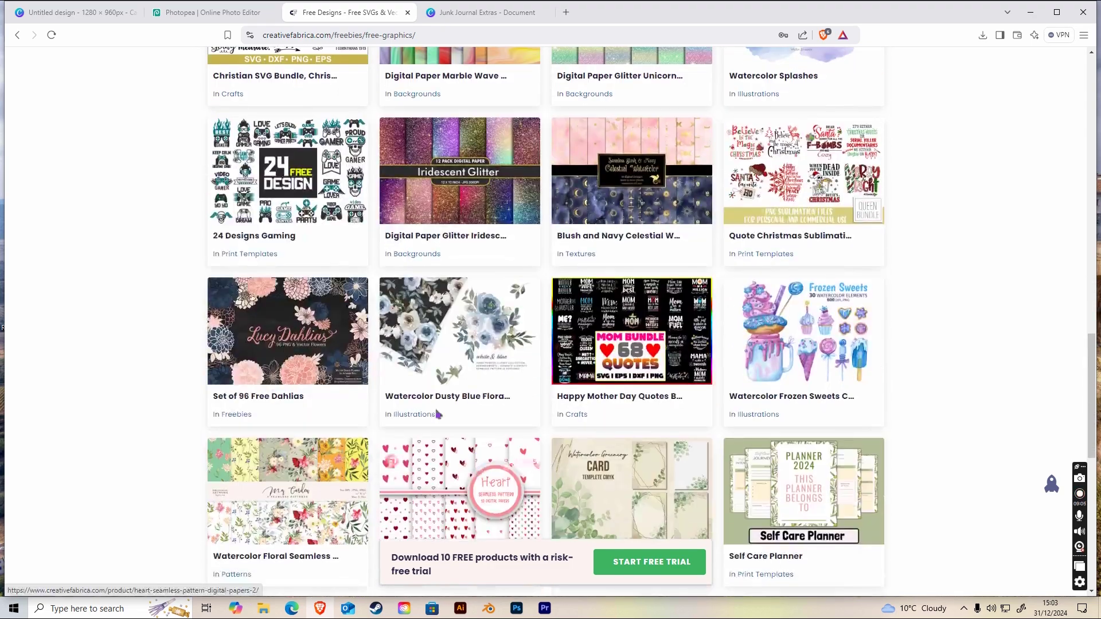
{"action": "scroll", "coordinate": [777, 424], "scroll_direction": "down", "scroll_amount": 3}
{"action": "scroll", "coordinate": [755, 438], "scroll_direction": "up", "scroll_amount": 8}
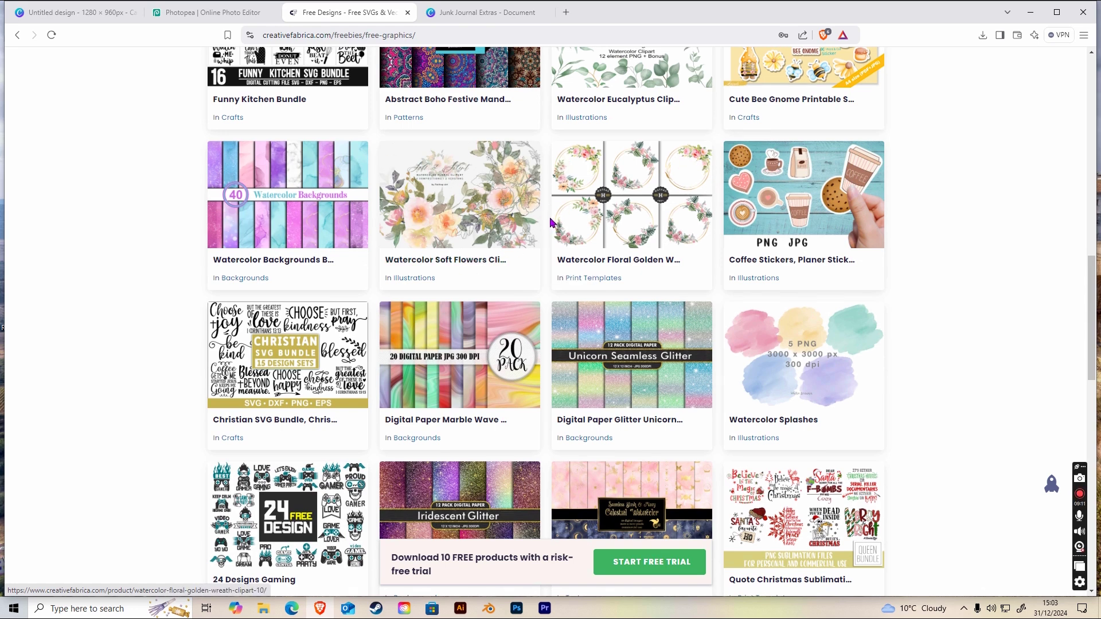
Open the Watercolor Soft Flowers Clipart Set page and examine its preview and free download options.
{"action": "left_click", "coordinate": [469, 216]}
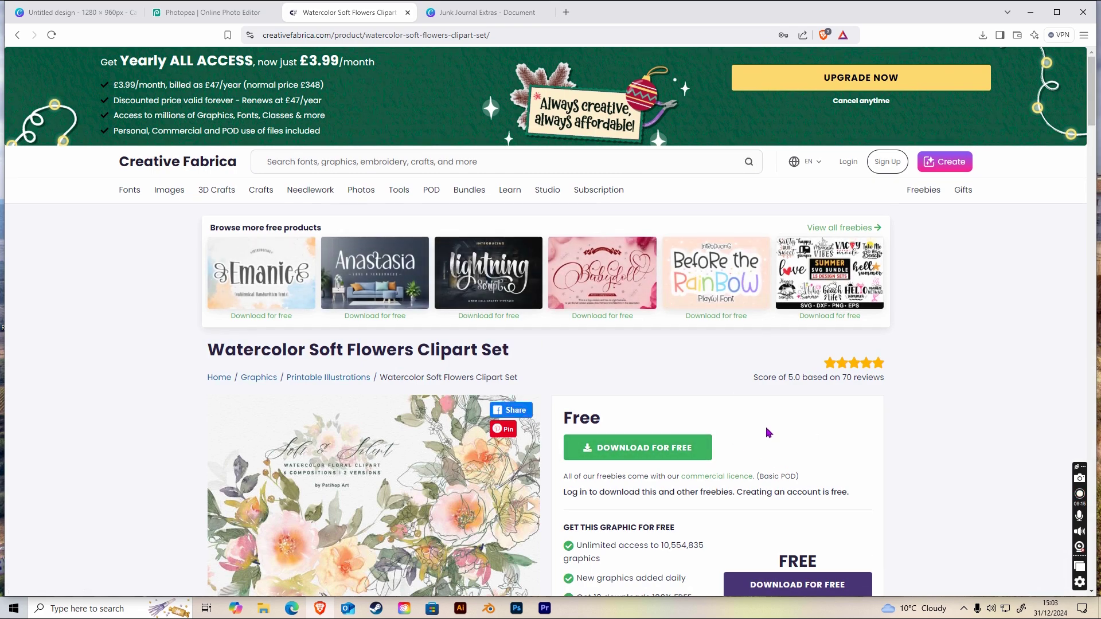
{"action": "scroll", "coordinate": [742, 431], "scroll_direction": "down", "scroll_amount": 2}
{"action": "scroll", "coordinate": [742, 431], "scroll_direction": "down", "scroll_amount": 1}
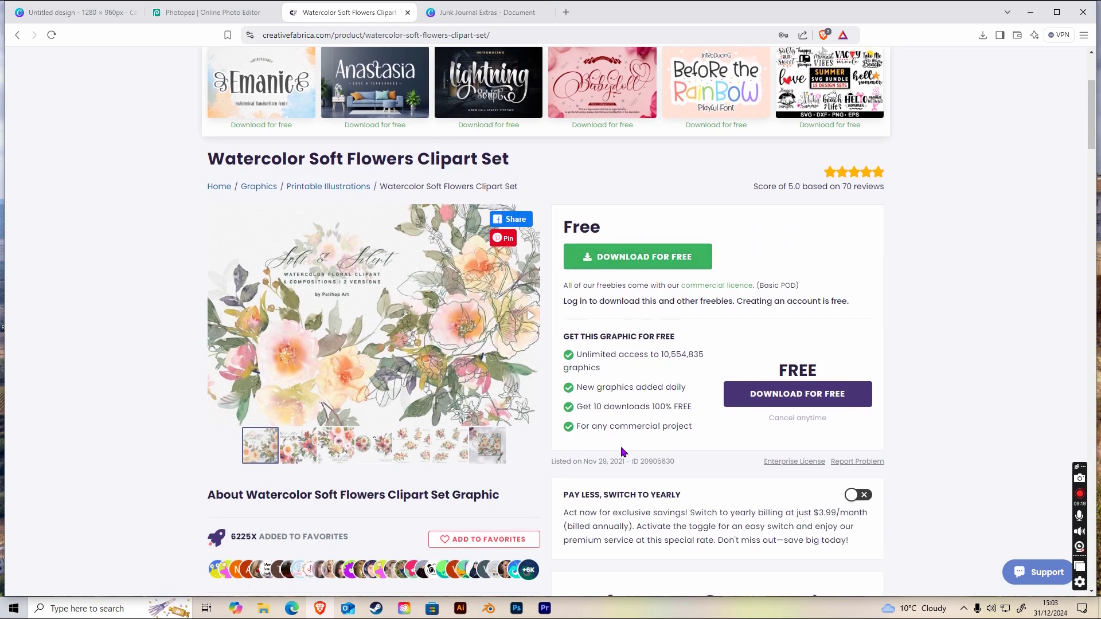
In Photopea, place the fifth image from the Watercolor Soft Flowers set's Arrangements folder on drive D and move its layer above Aged Paper.
{"action": "left_click", "coordinate": [211, 13]}
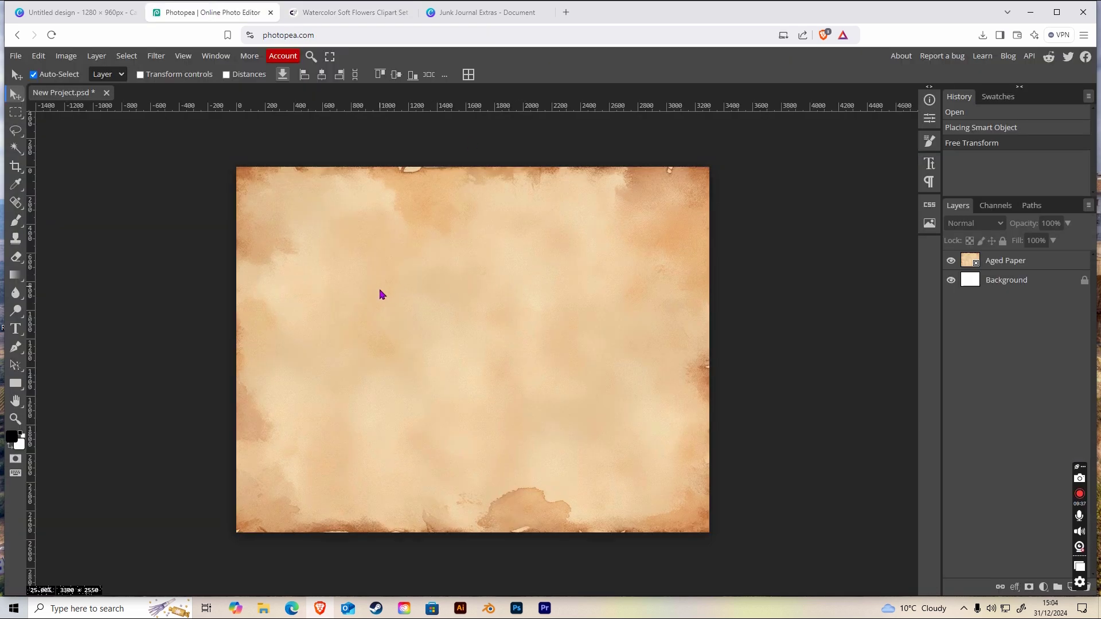
{"action": "left_click", "coordinate": [16, 55]}
{"action": "left_click", "coordinate": [63, 89]}
{"action": "left_click", "coordinate": [54, 233]}
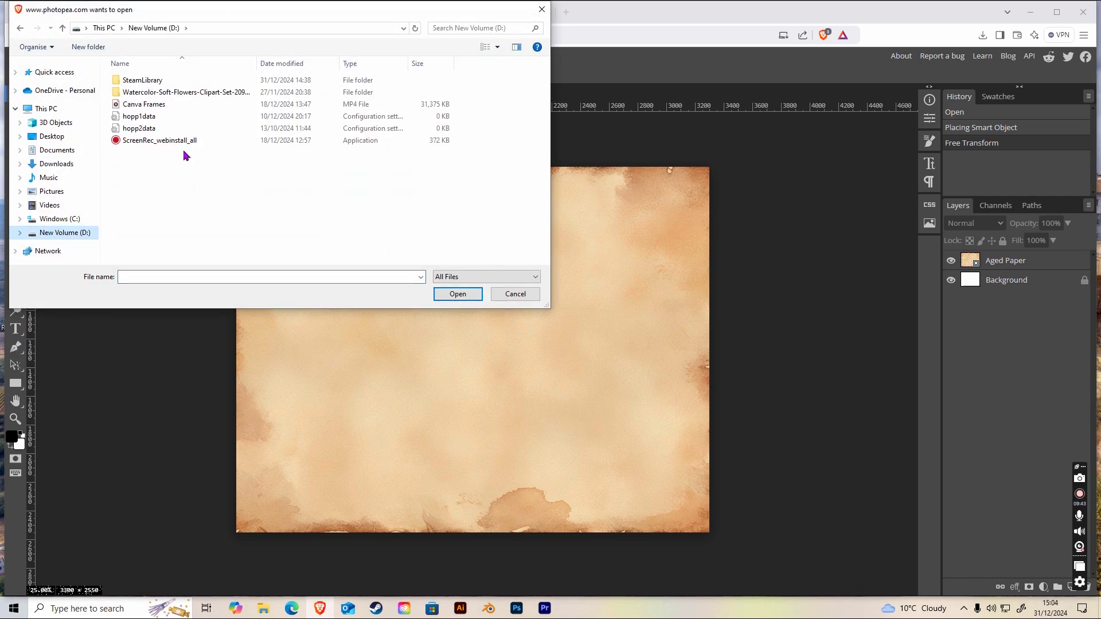
{"action": "double_click", "coordinate": [148, 91]}
{"action": "double_click", "coordinate": [153, 95]}
{"action": "double_click", "coordinate": [155, 95]}
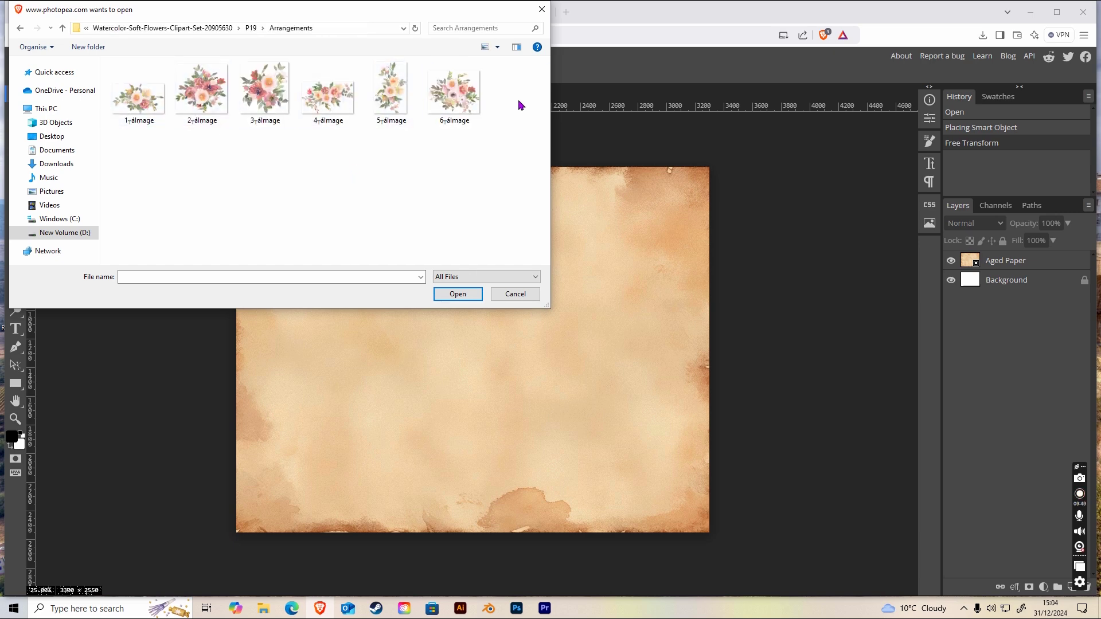
{"action": "double_click", "coordinate": [395, 96]}
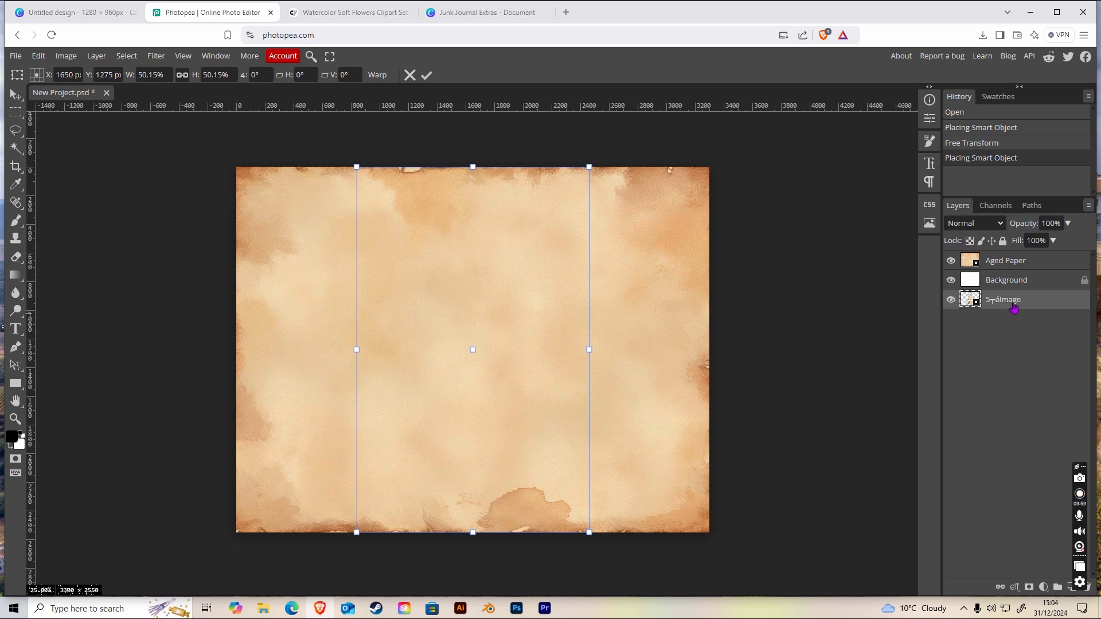
{"action": "left_click_drag", "start_coordinate": [1018, 309], "coordinate": [1019, 261]}
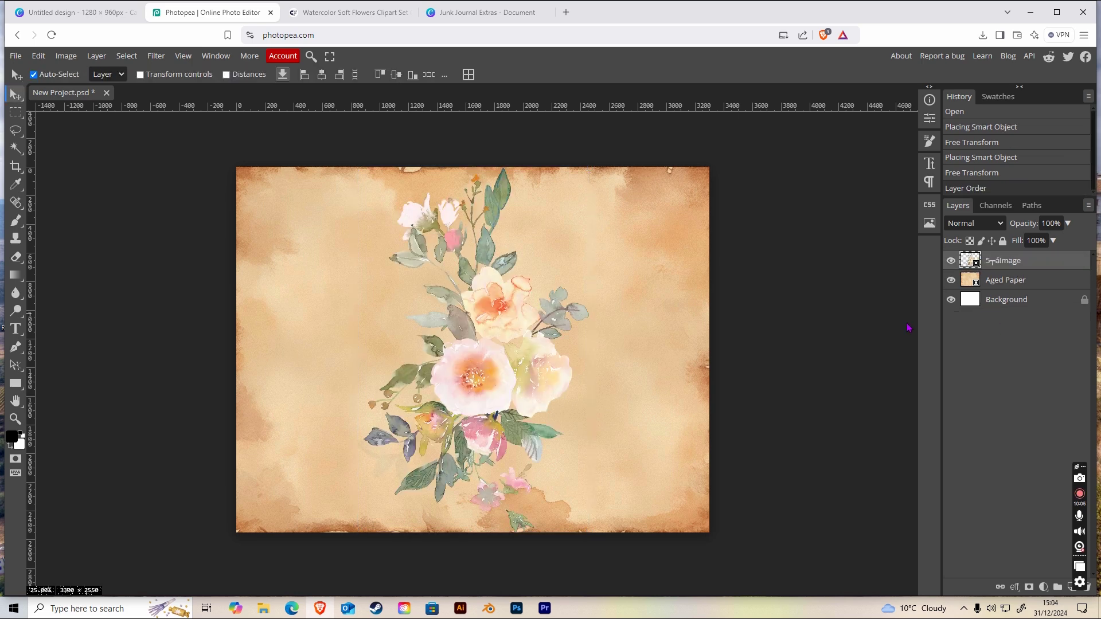
Move the flowers into the page's lower-right corner, rotate them about 10.5° and scale them to about 55%, and apply the transform.
{"action": "left_click_drag", "start_coordinate": [488, 387], "coordinate": [626, 384]}
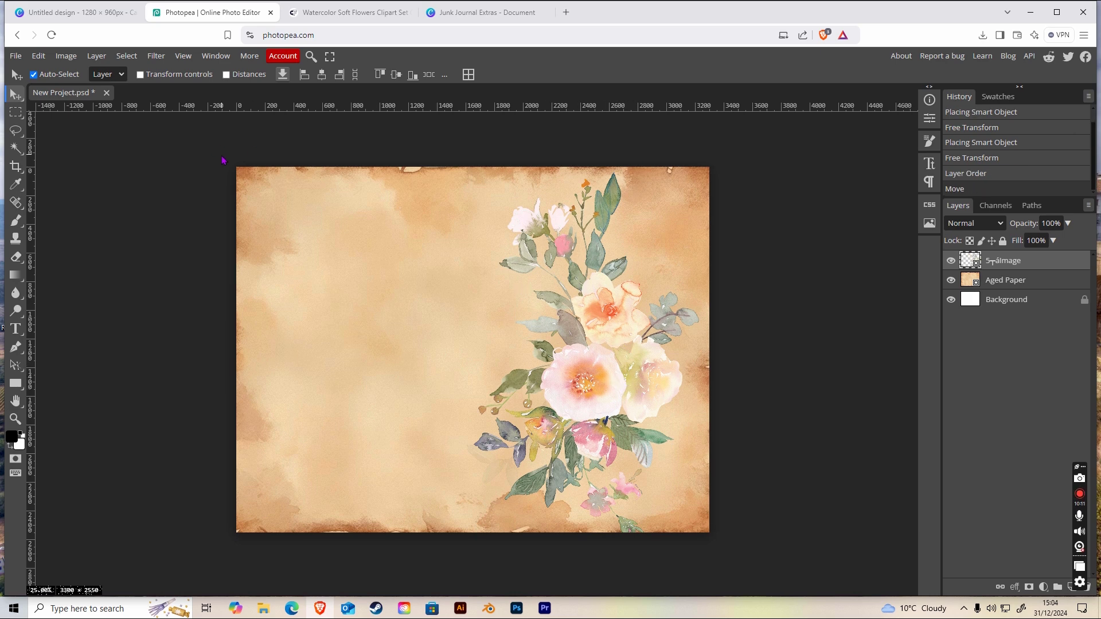
{"action": "left_click", "coordinate": [39, 55]}
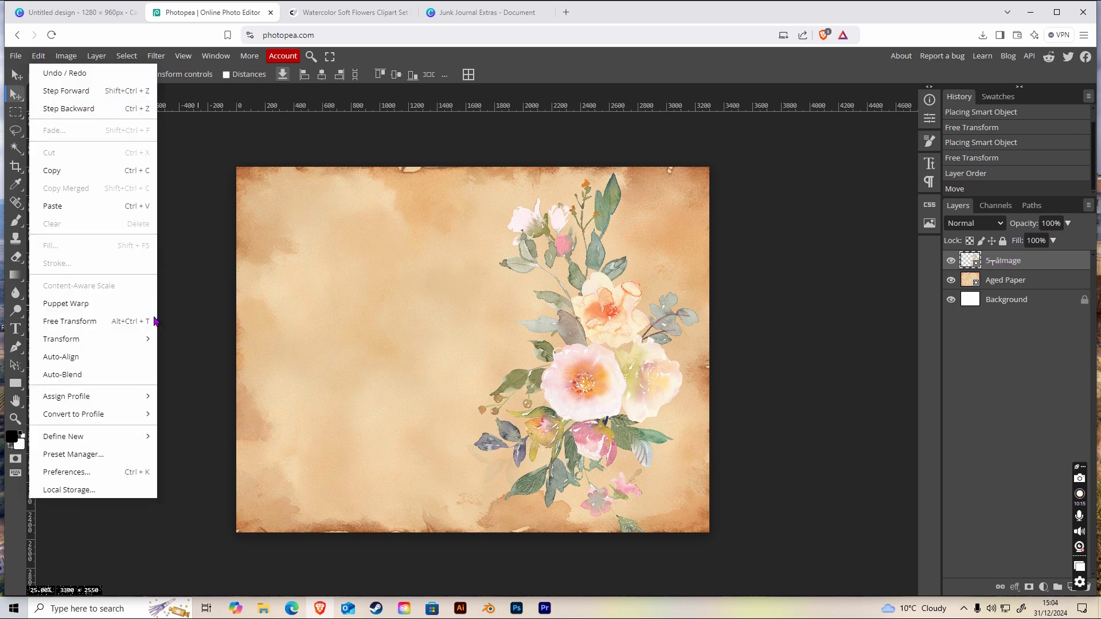
{"action": "left_click", "coordinate": [74, 324]}
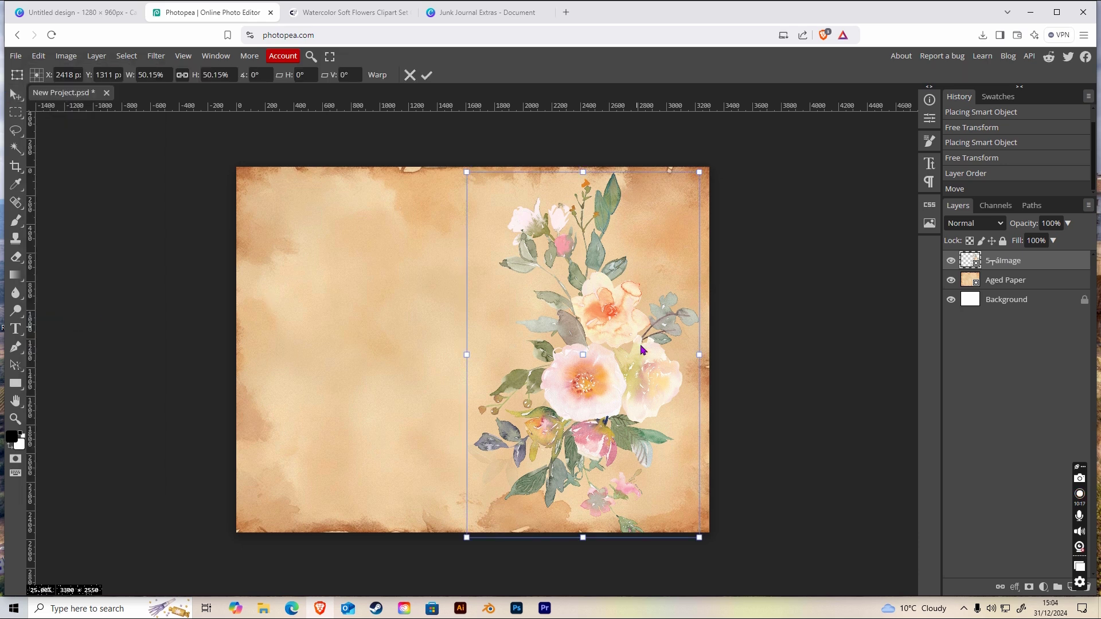
{"action": "left_click_drag", "start_coordinate": [708, 165], "coordinate": [756, 204]}
{"action": "left_click_drag", "start_coordinate": [609, 374], "coordinate": [670, 435]}
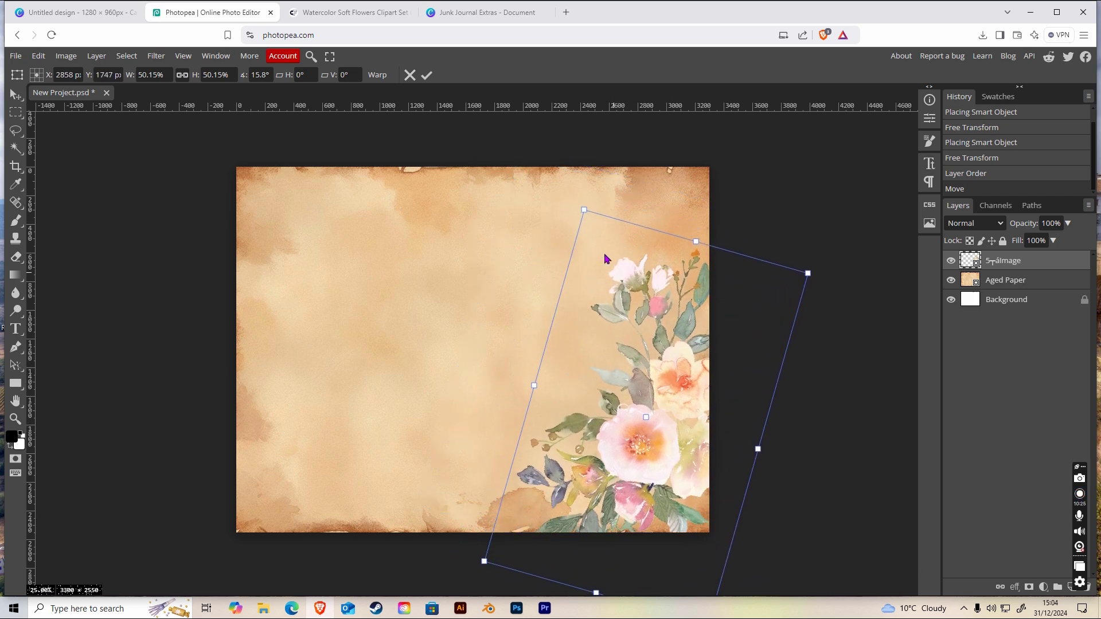
{"action": "left_click_drag", "start_coordinate": [585, 206], "coordinate": [567, 166]}
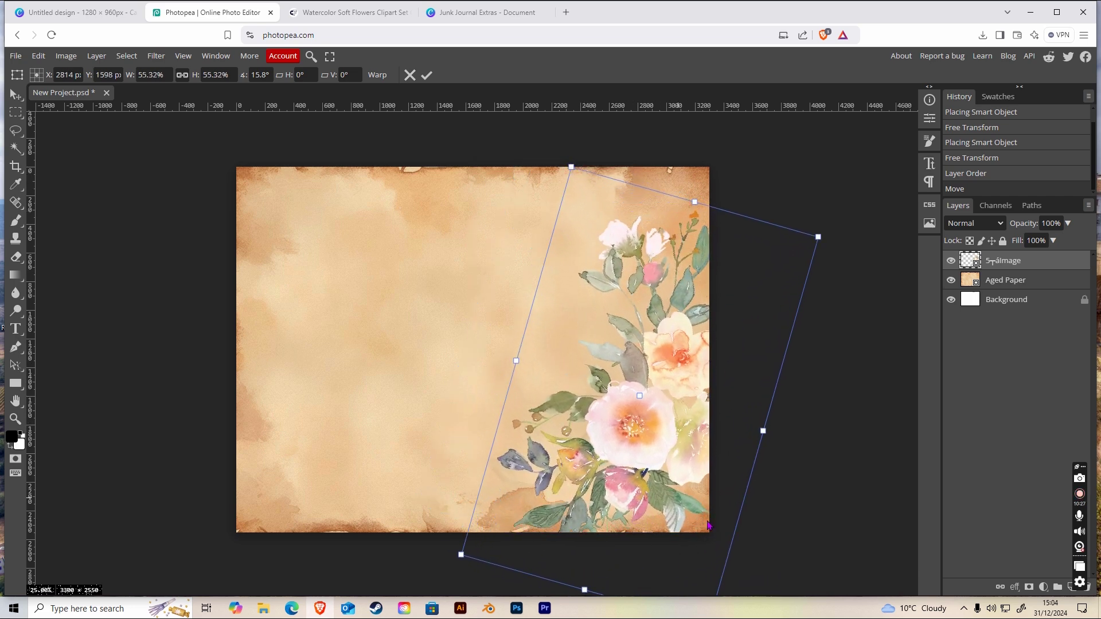
{"action": "left_click_drag", "start_coordinate": [702, 286], "coordinate": [737, 328]}
{"action": "left_click_drag", "start_coordinate": [657, 331], "coordinate": [637, 289]}
{"action": "left_click_drag", "start_coordinate": [838, 241], "coordinate": [823, 228]}
{"action": "left_click_drag", "start_coordinate": [641, 436], "coordinate": [641, 471]}
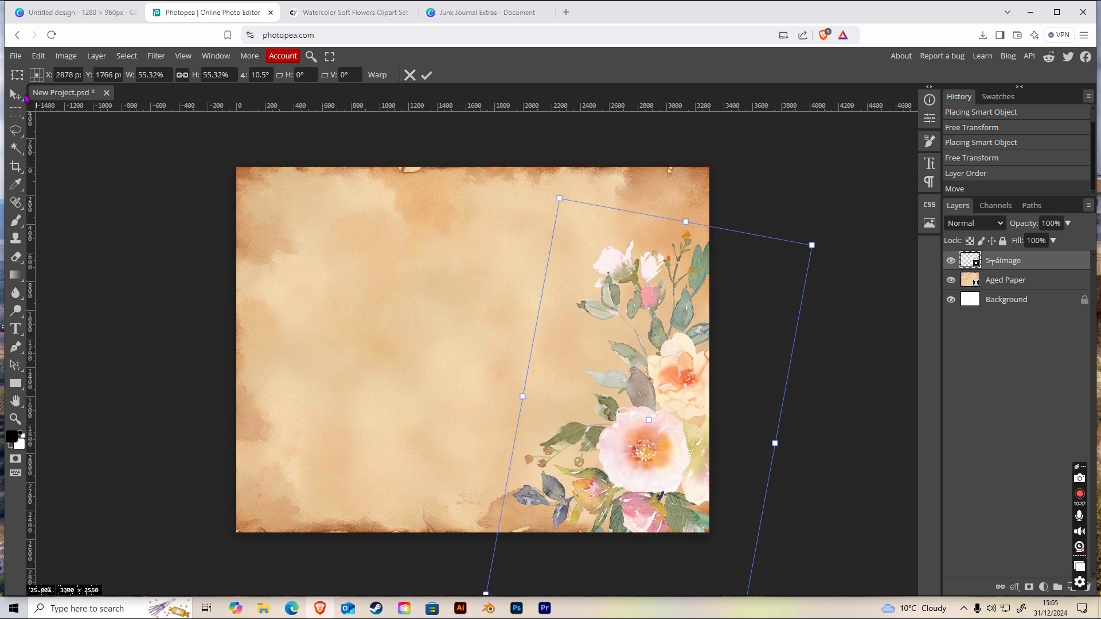
{"action": "key", "text": "Return"}
{"action": "left_click", "coordinate": [825, 397]}
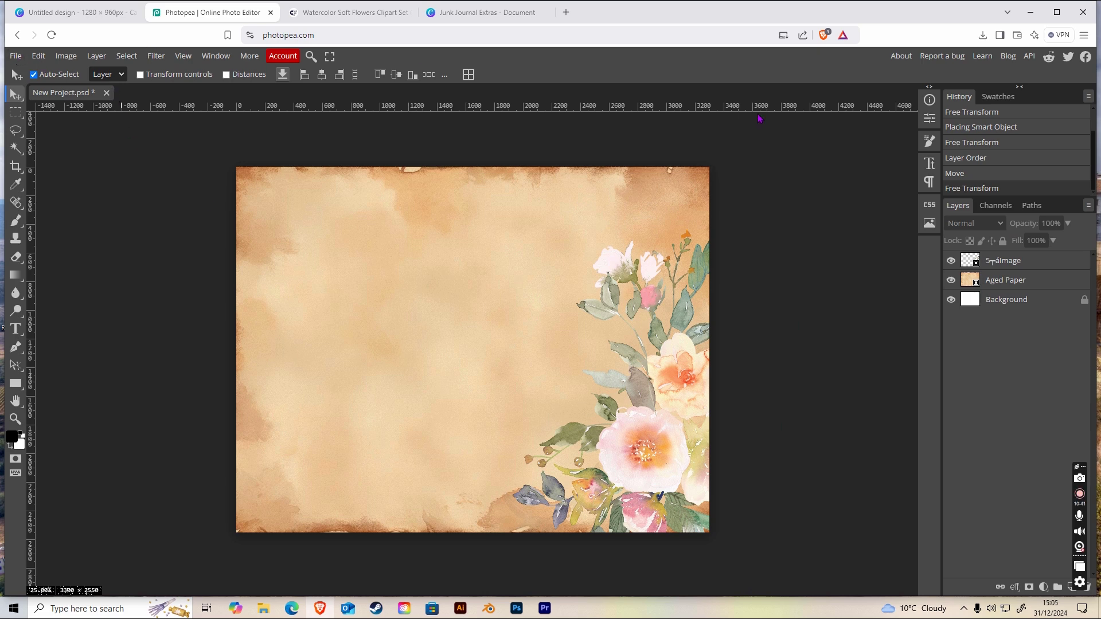
Place the second image from the Arrangements folder and move its layer to the top of the layer stack.
{"action": "left_click", "coordinate": [16, 55]}
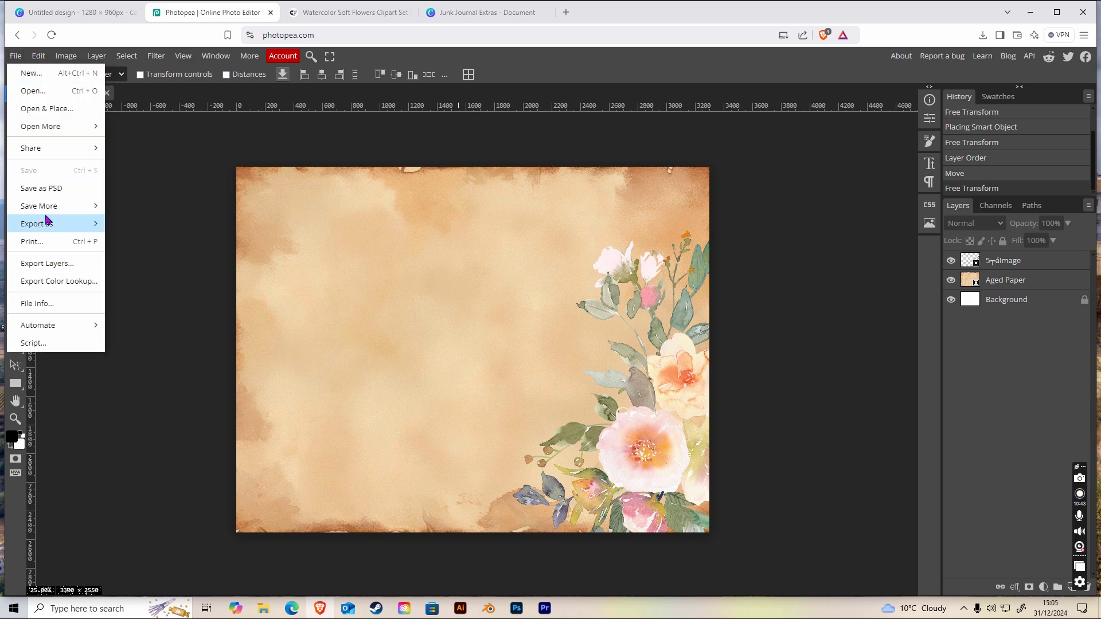
{"action": "left_click", "coordinate": [45, 109]}
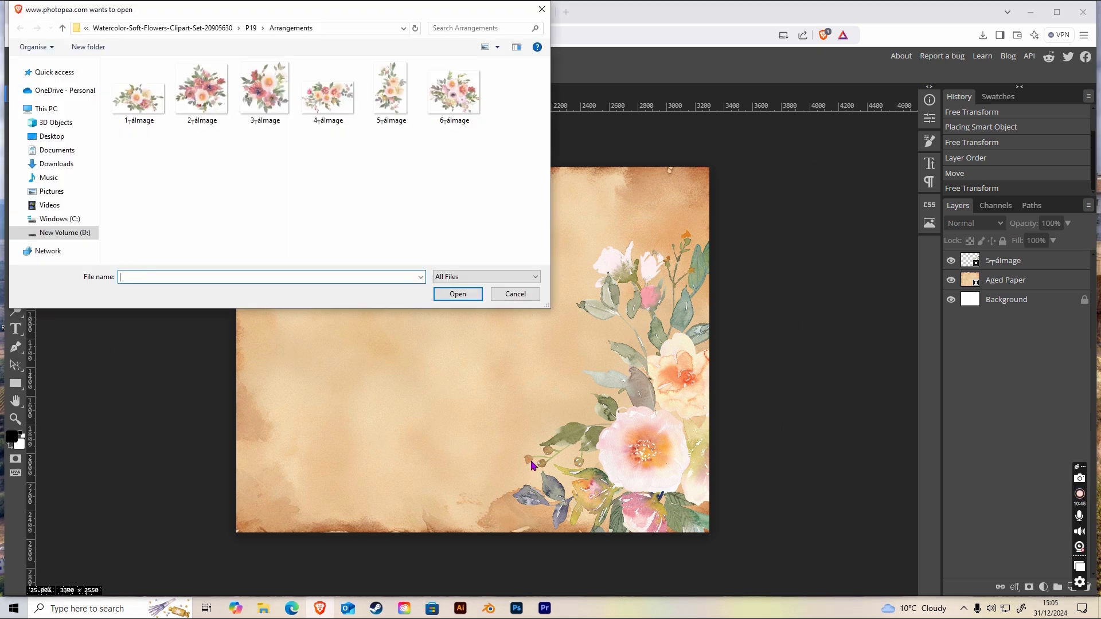
{"action": "double_click", "coordinate": [209, 105]}
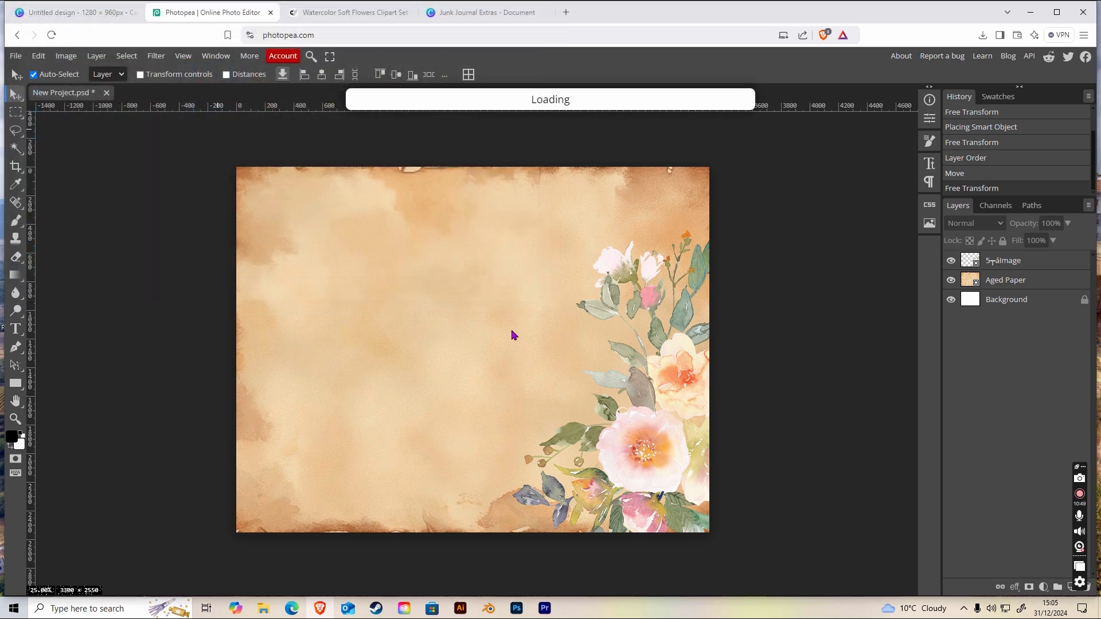
{"action": "left_click_drag", "start_coordinate": [1011, 326], "coordinate": [1013, 259]}
Move the newly placed flowers into the page's upper-left corner, rotate them about 22.7° and scale them to about 58%, and apply the transform.
{"action": "left_click_drag", "start_coordinate": [508, 379], "coordinate": [304, 258]}
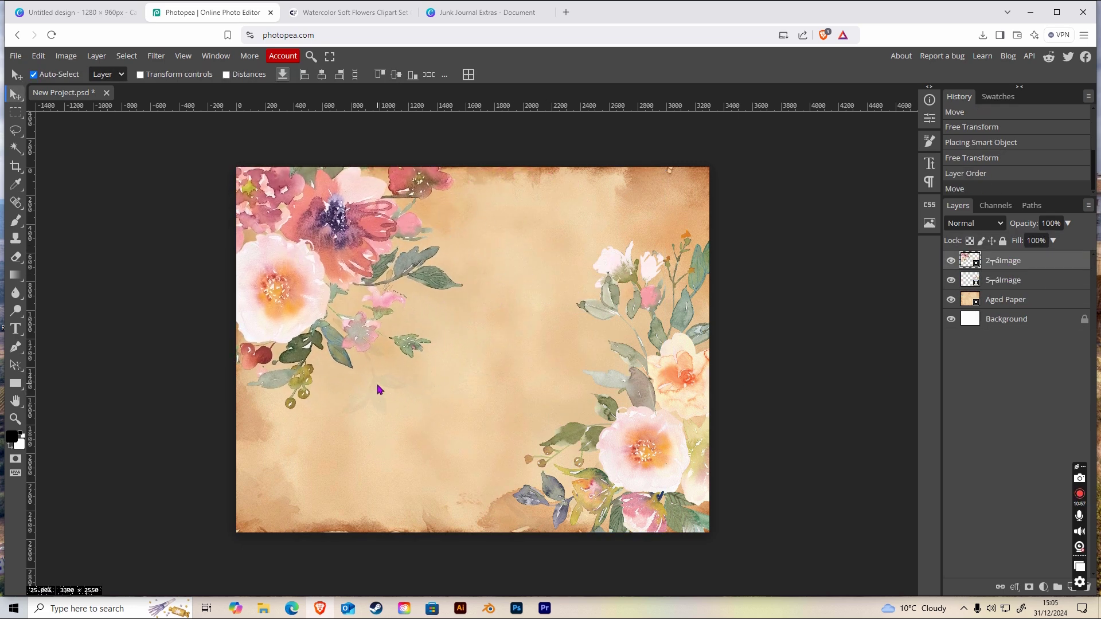
{"action": "left_click", "coordinate": [40, 58]}
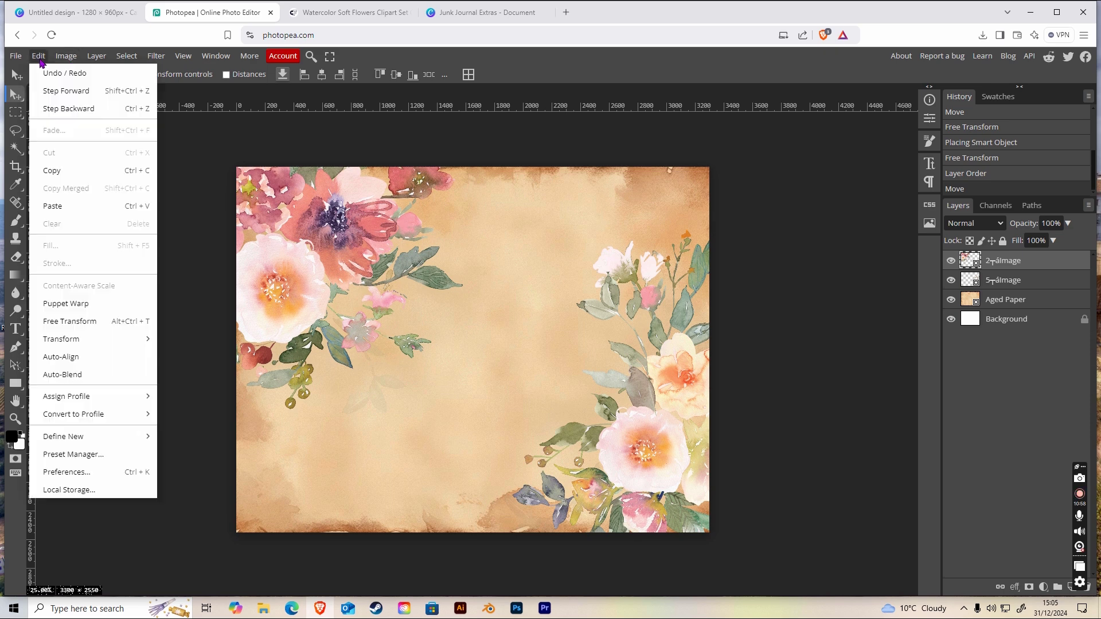
{"action": "left_click", "coordinate": [86, 321]}
{"action": "left_click_drag", "start_coordinate": [464, 418], "coordinate": [380, 488]}
{"action": "left_click_drag", "start_coordinate": [289, 287], "coordinate": [316, 354]}
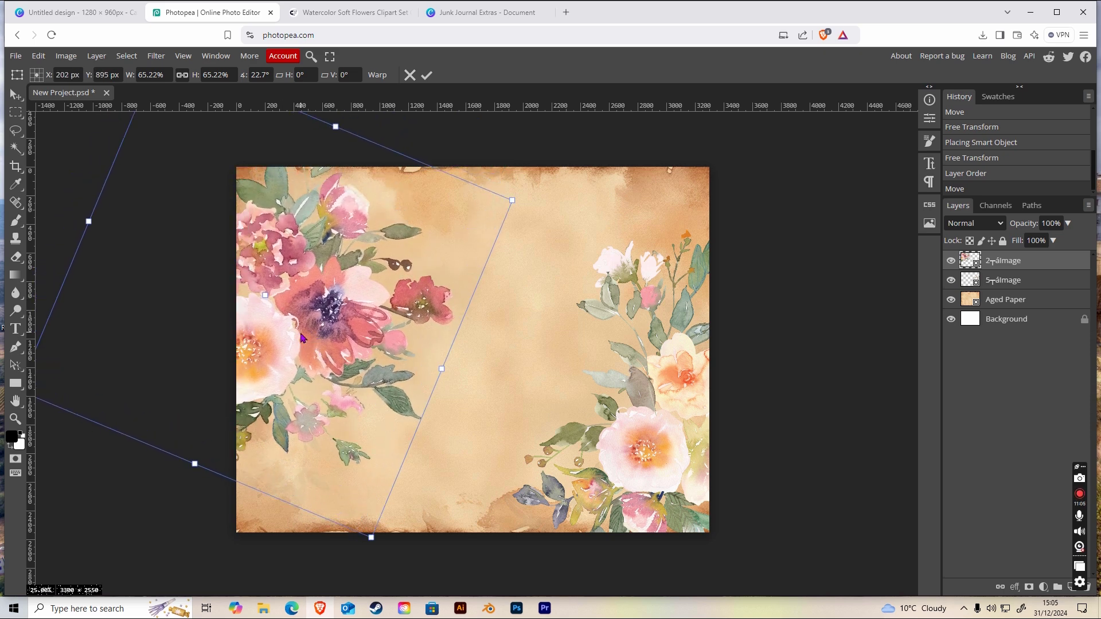
{"action": "left_click_drag", "start_coordinate": [513, 198], "coordinate": [459, 214]}
{"action": "left_click_drag", "start_coordinate": [308, 320], "coordinate": [330, 279]}
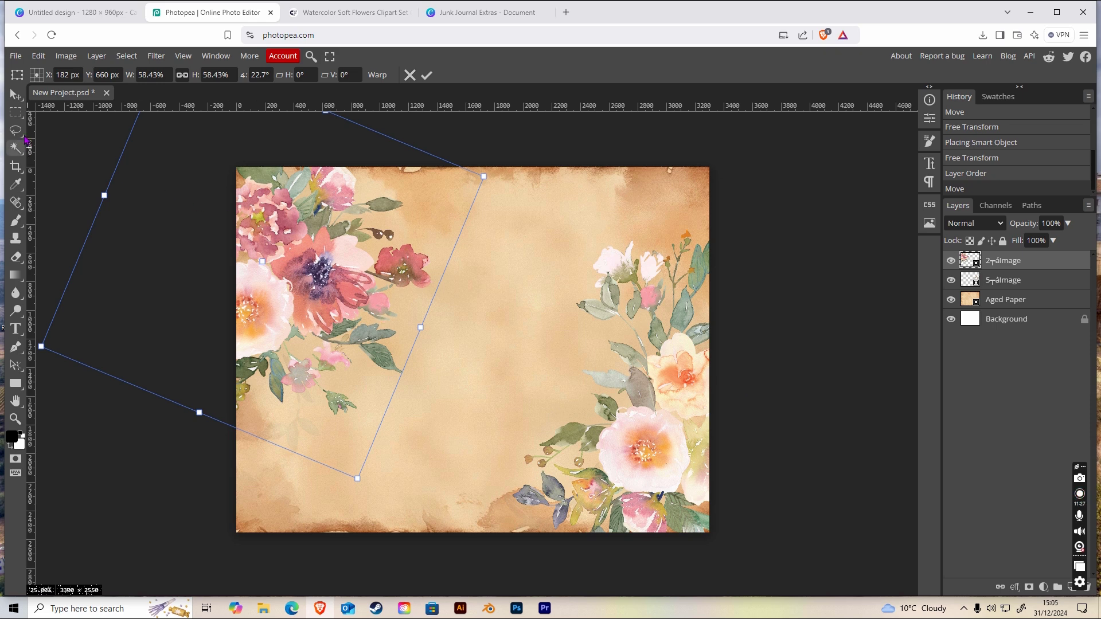
{"action": "left_click", "coordinate": [740, 331]}
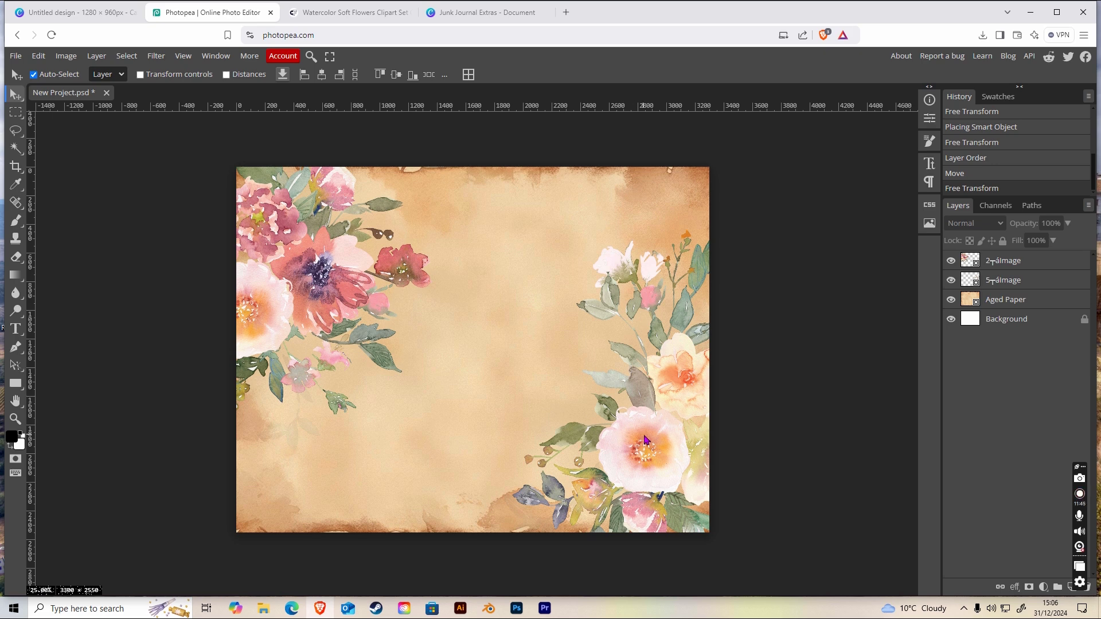
Rename the fifth-image flower layer to "flowers 1" and the second-image flower layer to "flowers 2".
{"action": "left_click", "coordinate": [1018, 284]}
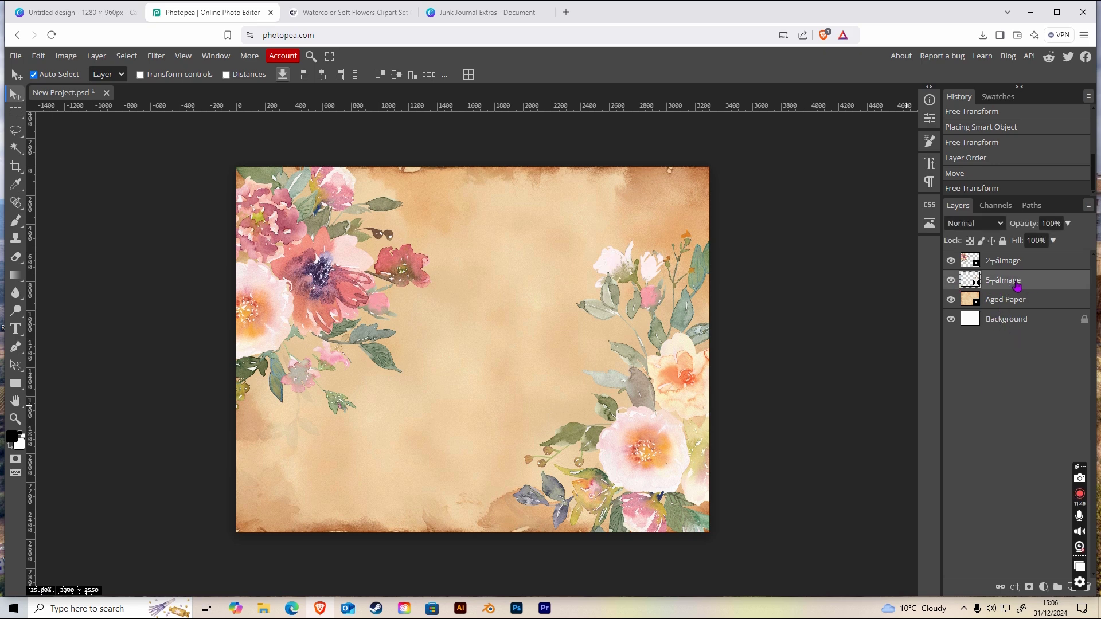
{"action": "double_click", "coordinate": [1015, 283]}
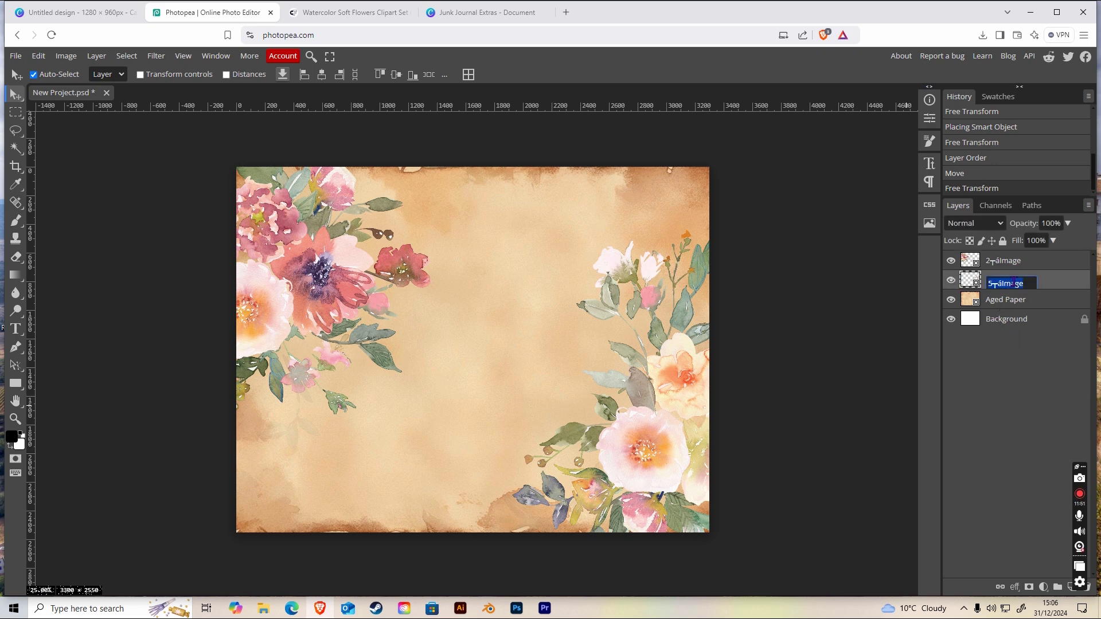
{"action": "type", "text": "flowers 1"}
{"action": "left_click", "coordinate": [1014, 265]}
{"action": "double_click", "coordinate": [1014, 267]}
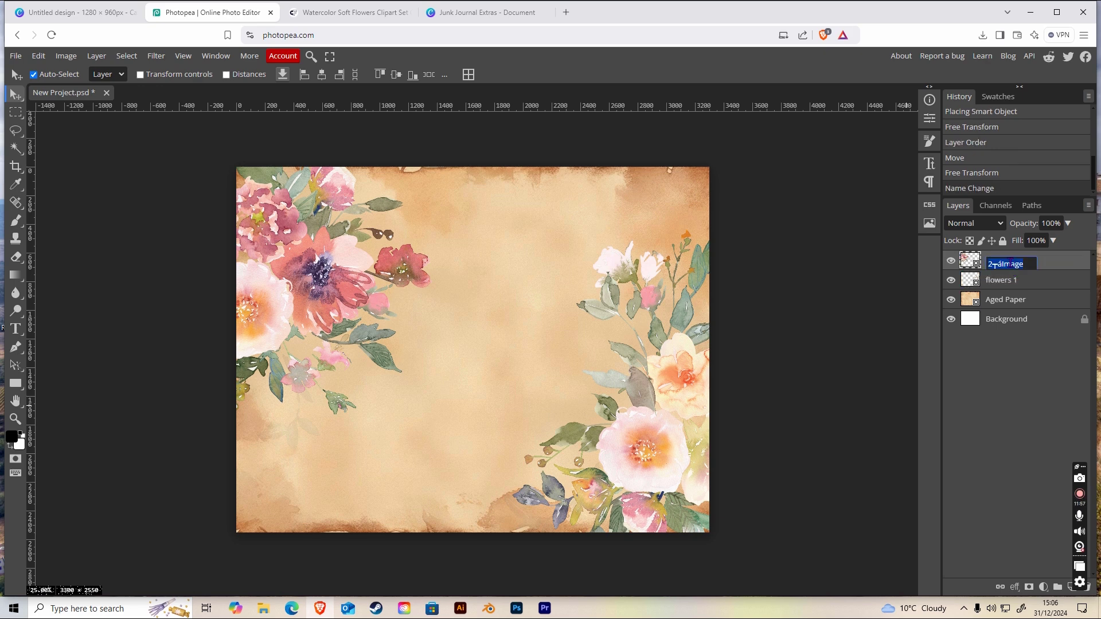
{"action": "type", "text": "flowers 2"}
{"action": "key", "text": "Return"}
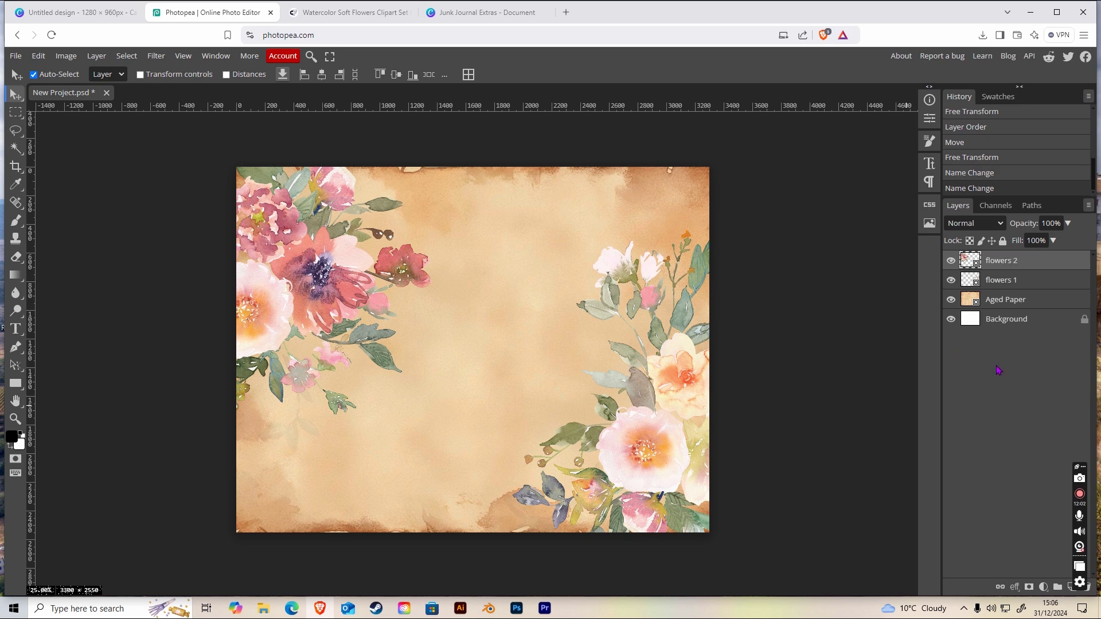
Set the flowers 1 layer's blend mode to Multiply and its opacity to 85%.
{"action": "left_click", "coordinate": [1007, 284]}
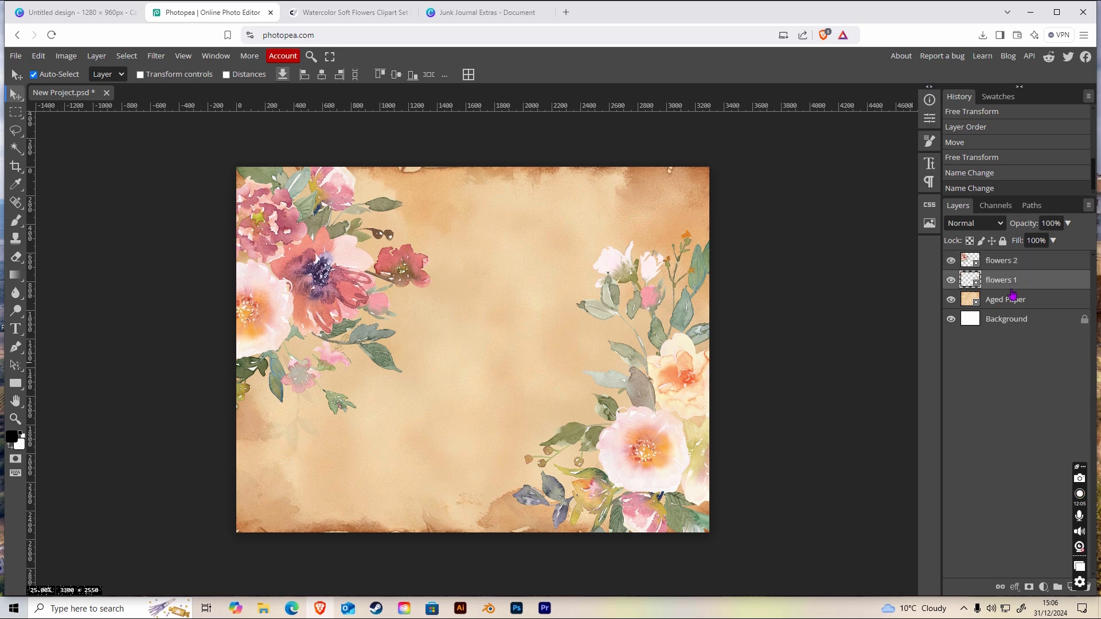
{"action": "left_click", "coordinate": [1001, 225]}
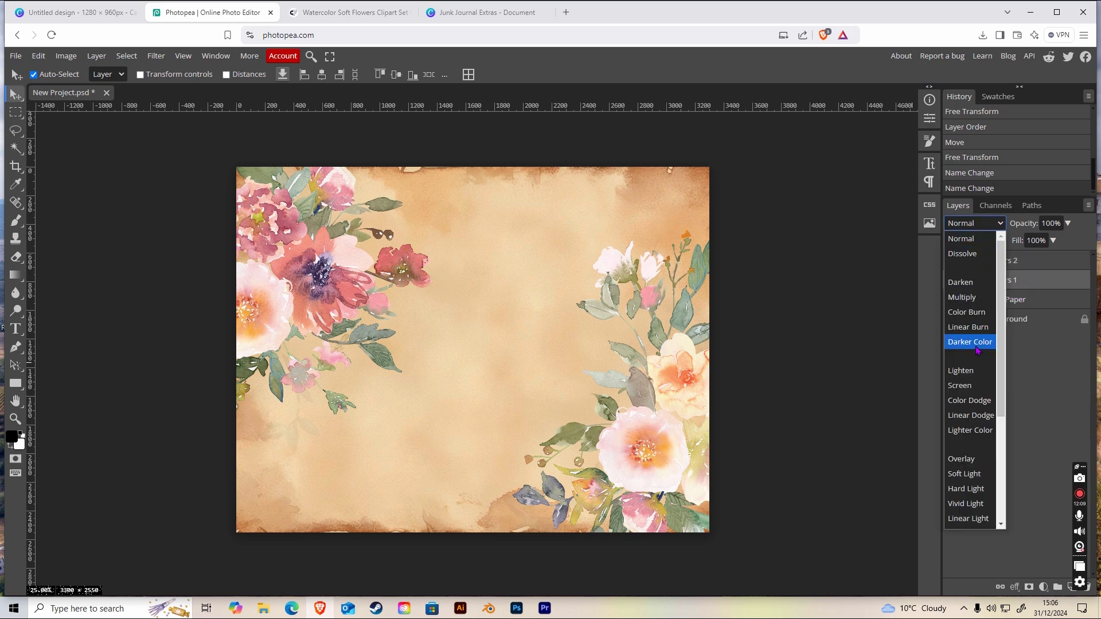
{"action": "left_click", "coordinate": [975, 297]}
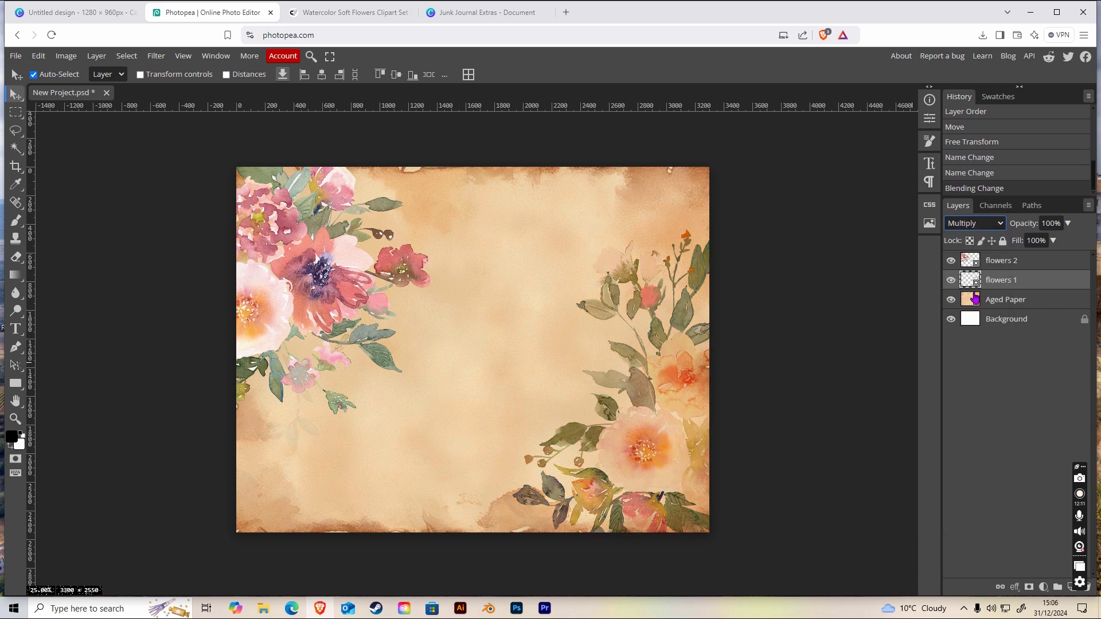
{"action": "left_click", "coordinate": [1046, 224]}
{"action": "type", "text": "8"}
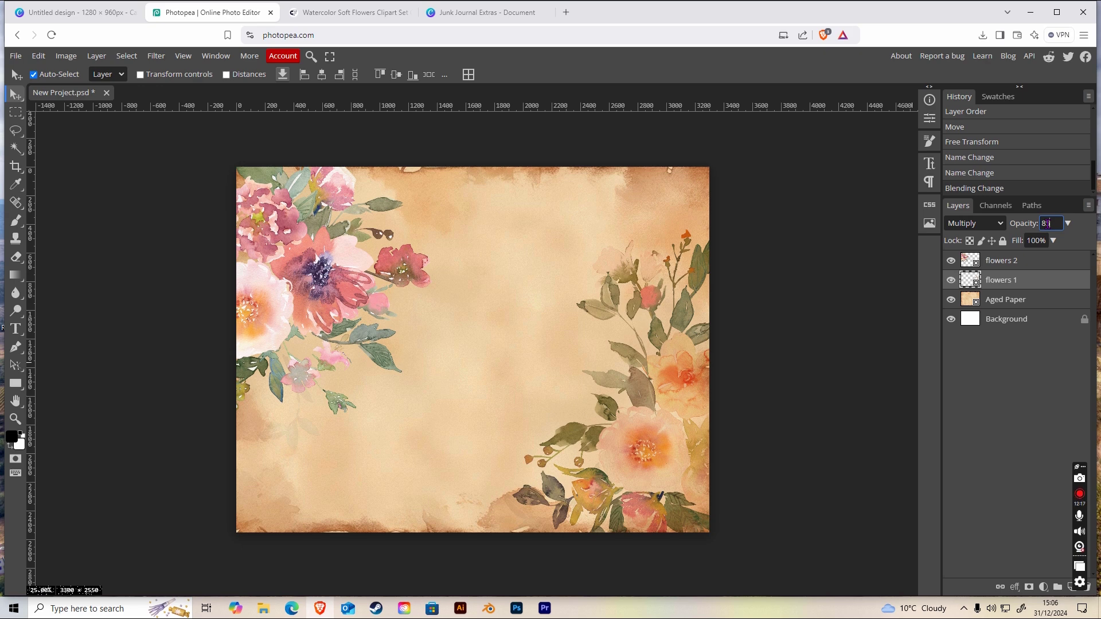
{"action": "type", "text": "5"}
{"action": "key", "text": "Return"}
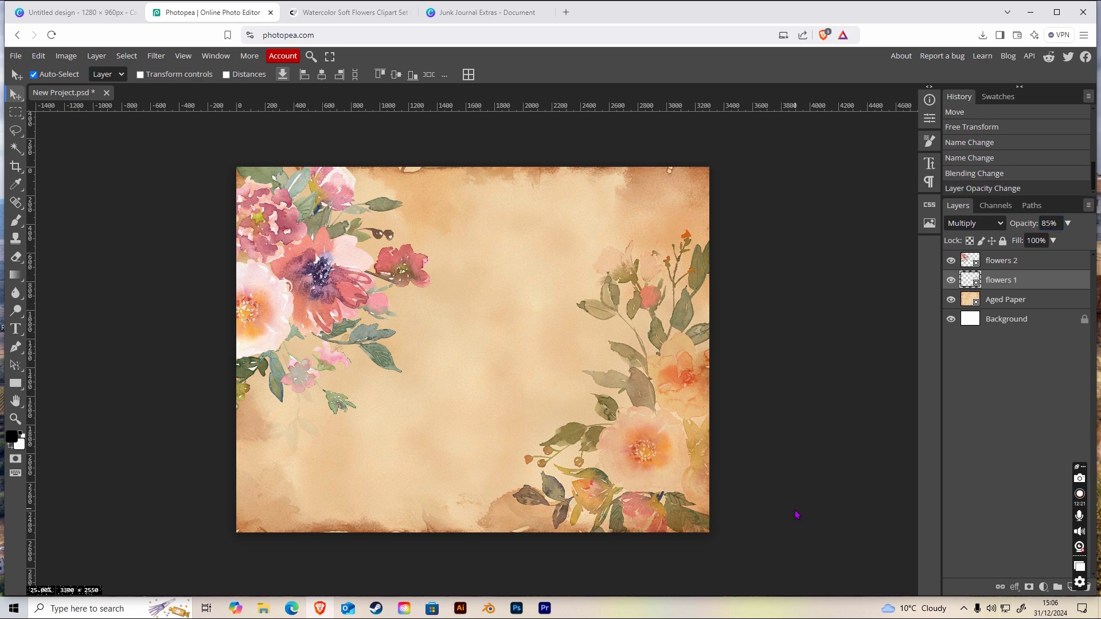
Set the flowers 2 layer's blend mode to Multiply and its opacity to 85%.
{"action": "left_click", "coordinate": [1018, 262]}
{"action": "left_click", "coordinate": [975, 223]}
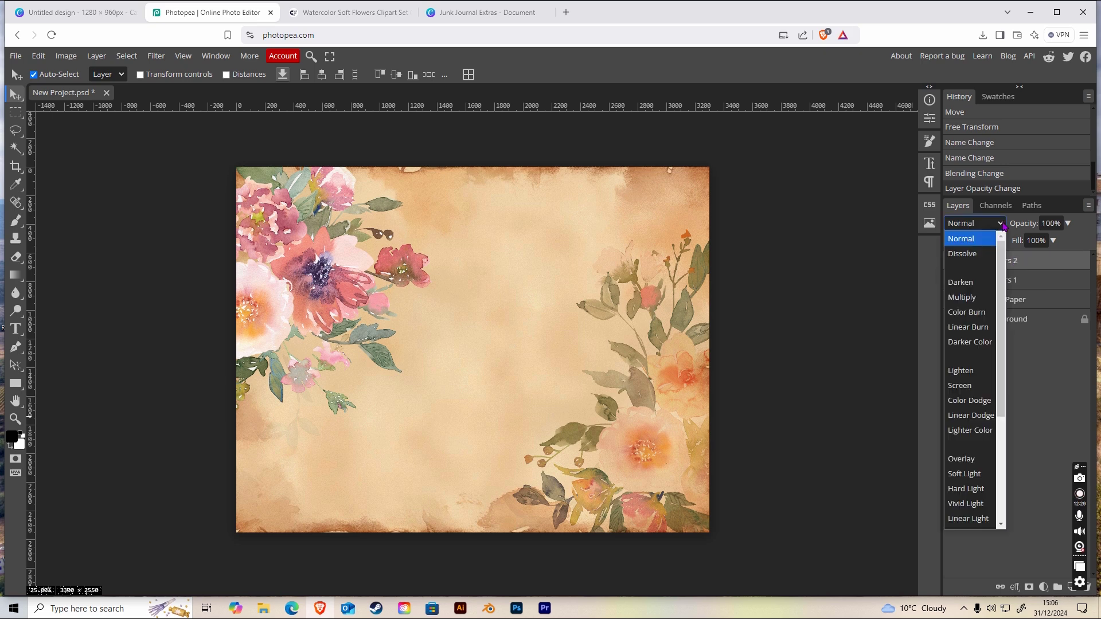
{"action": "left_click", "coordinate": [963, 297]}
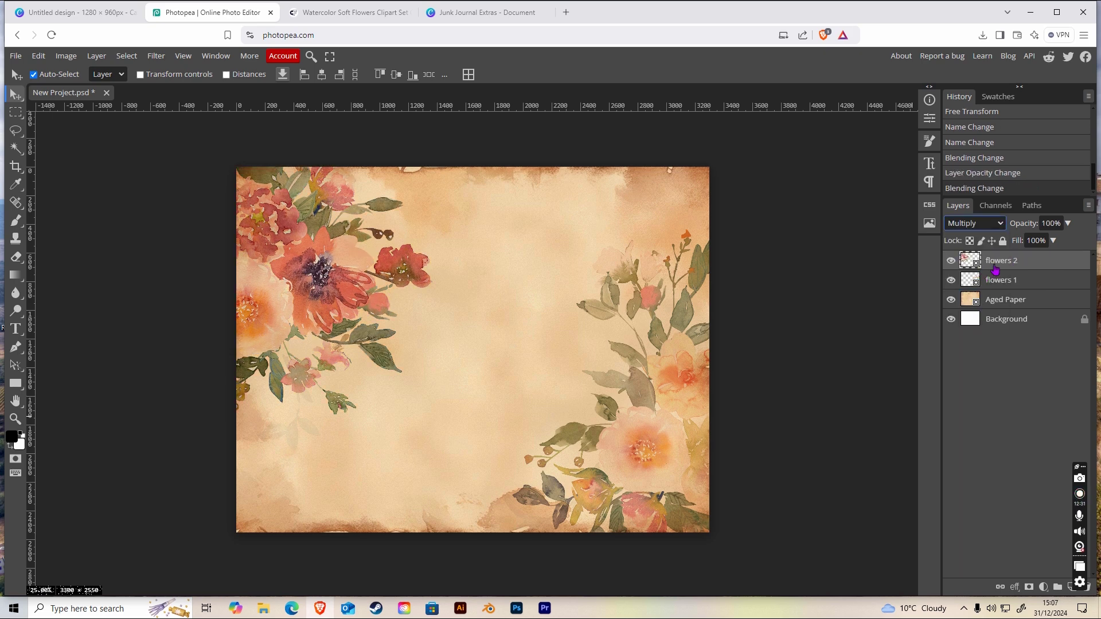
{"action": "left_click", "coordinate": [1050, 223]}
{"action": "type", "text": "85"}
{"action": "key", "text": "Return"}
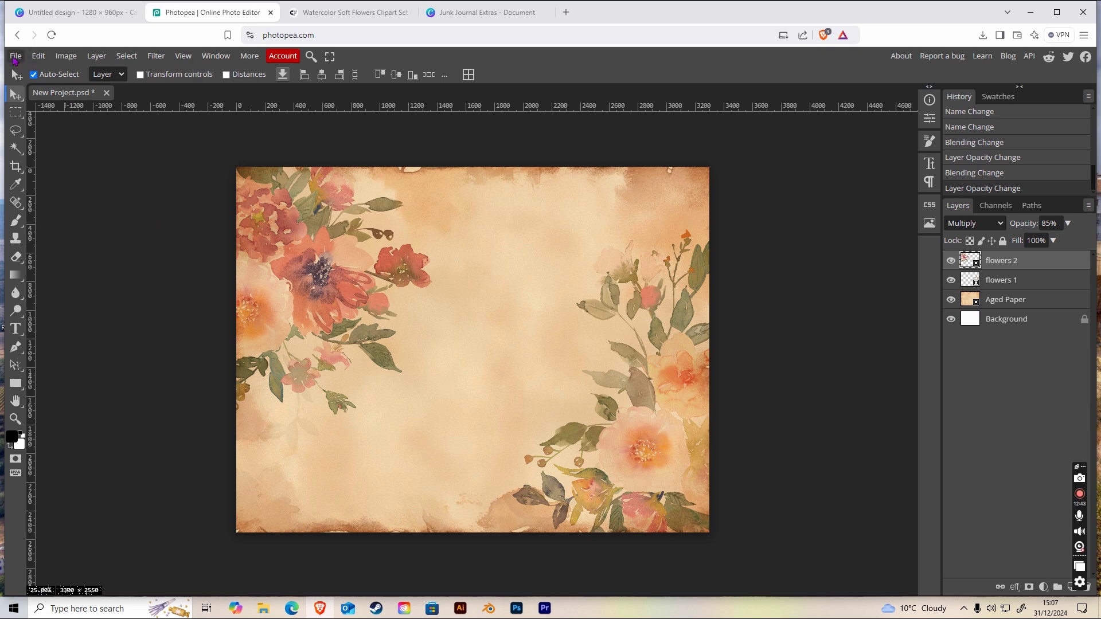
Export the page as an 11 × 8.5 in JPG at 100% quality, checking the flower detail in the preview, and save it.
{"action": "left_click", "coordinate": [15, 57]}
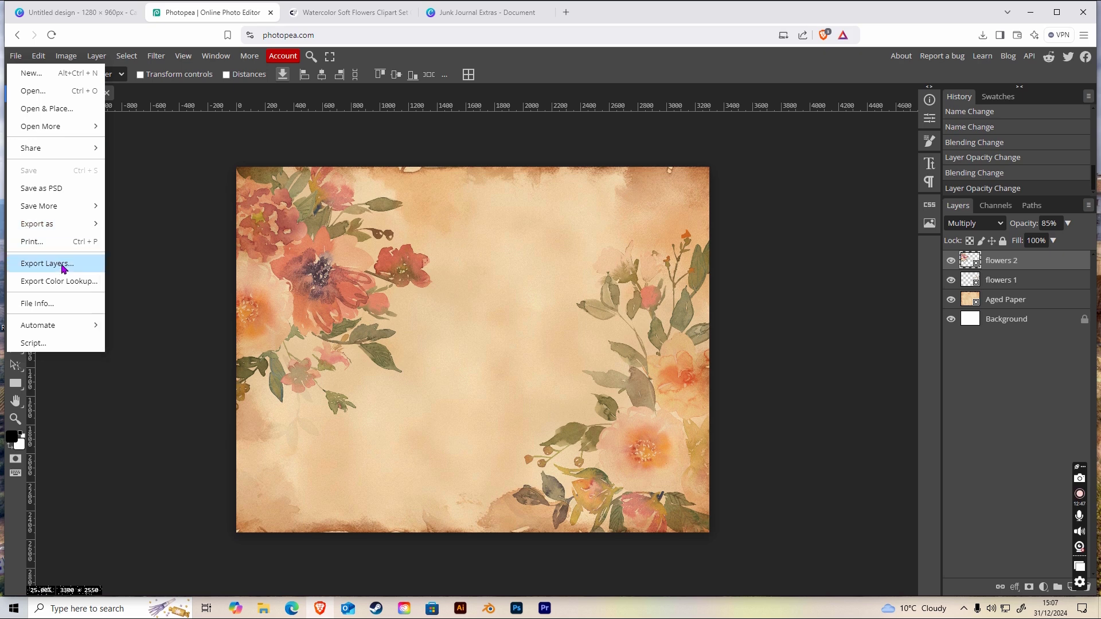
{"action": "mouse_move", "coordinate": [85, 225]}
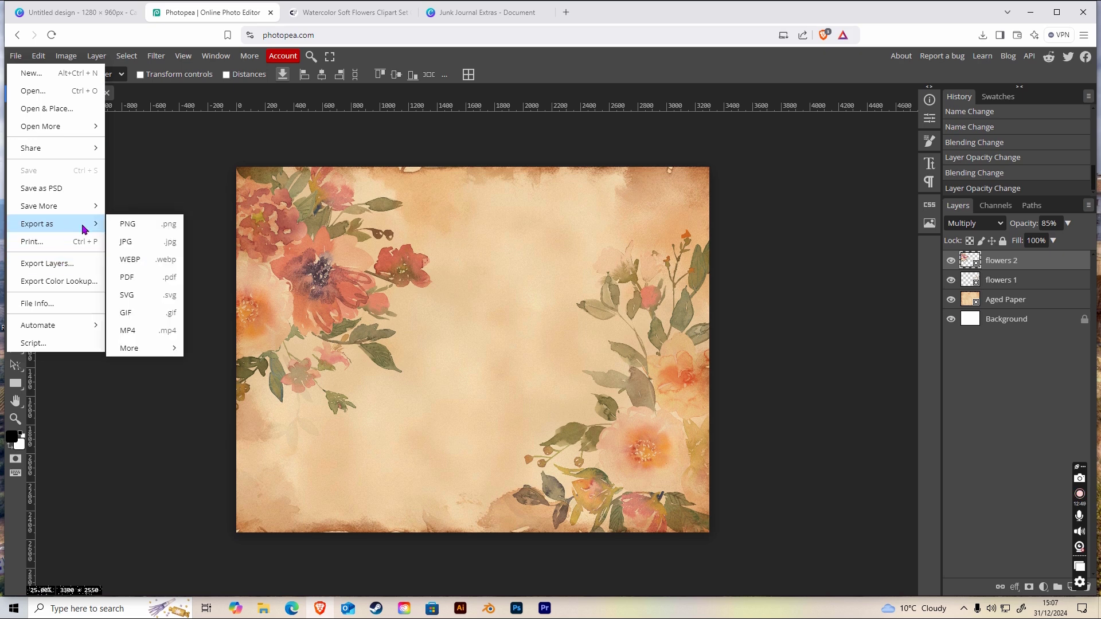
{"action": "left_click", "coordinate": [141, 244]}
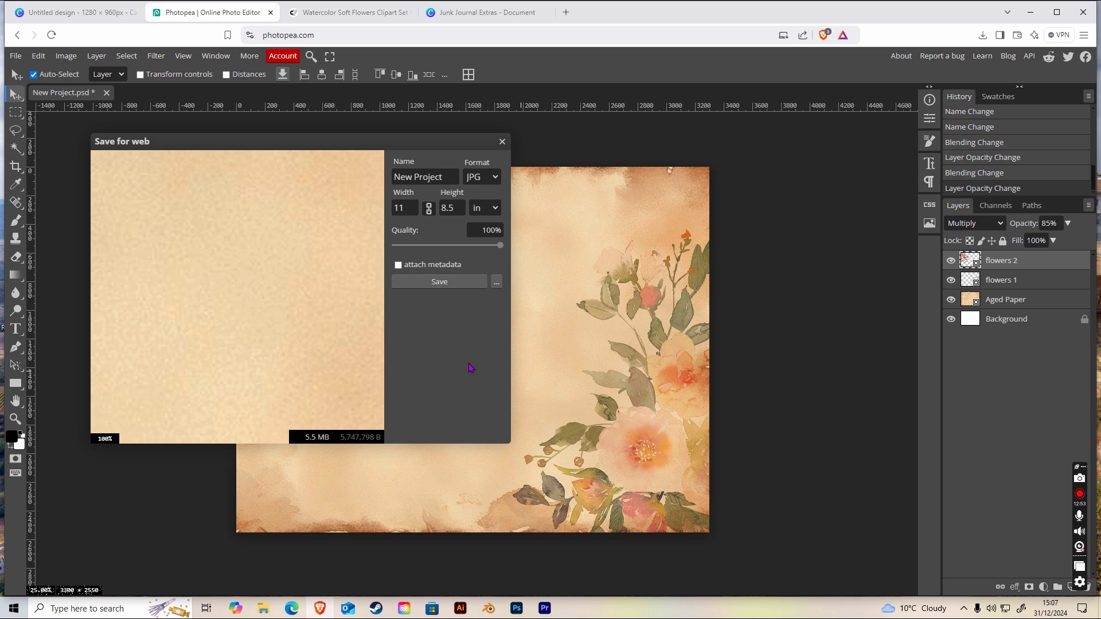
{"action": "left_click", "coordinate": [393, 208]}
{"action": "key", "text": "Tab"}
{"action": "left_click_drag", "start_coordinate": [270, 351], "coordinate": [126, 273]}
{"action": "left_click_drag", "start_coordinate": [237, 250], "coordinate": [442, 282]}
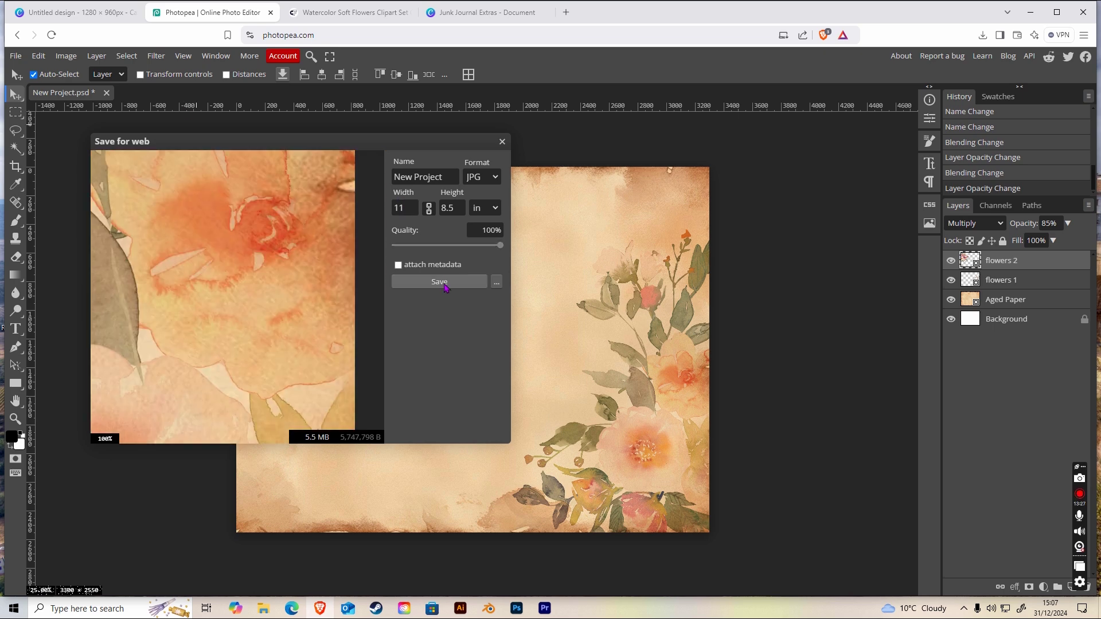
{"action": "left_click", "coordinate": [443, 282]}
{"action": "left_click", "coordinate": [367, 13]}
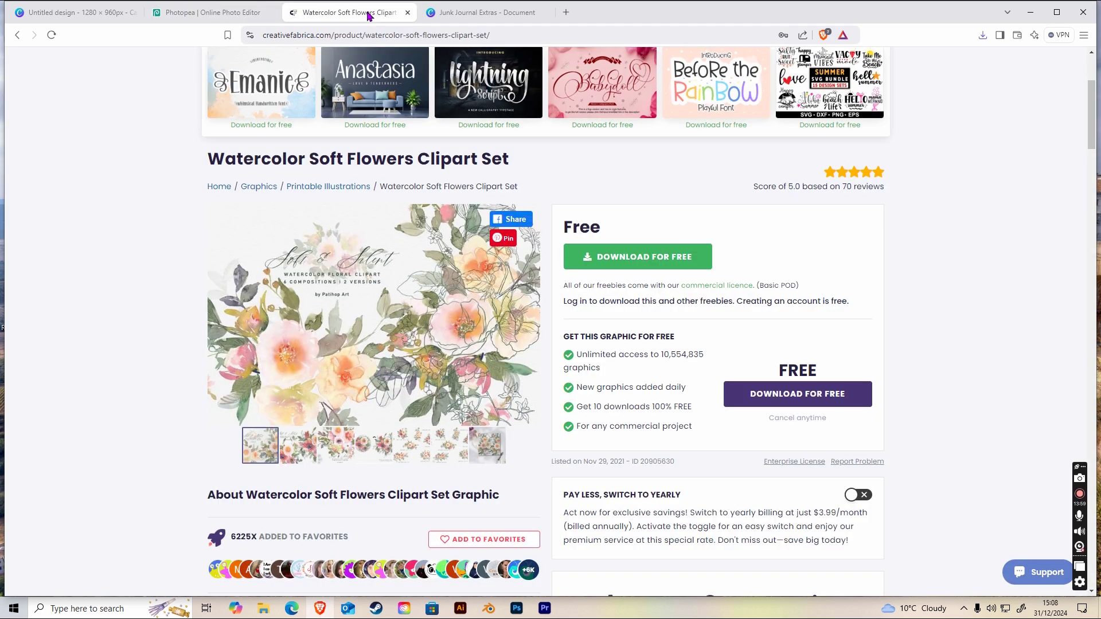
{"action": "left_click", "coordinate": [218, 20]}
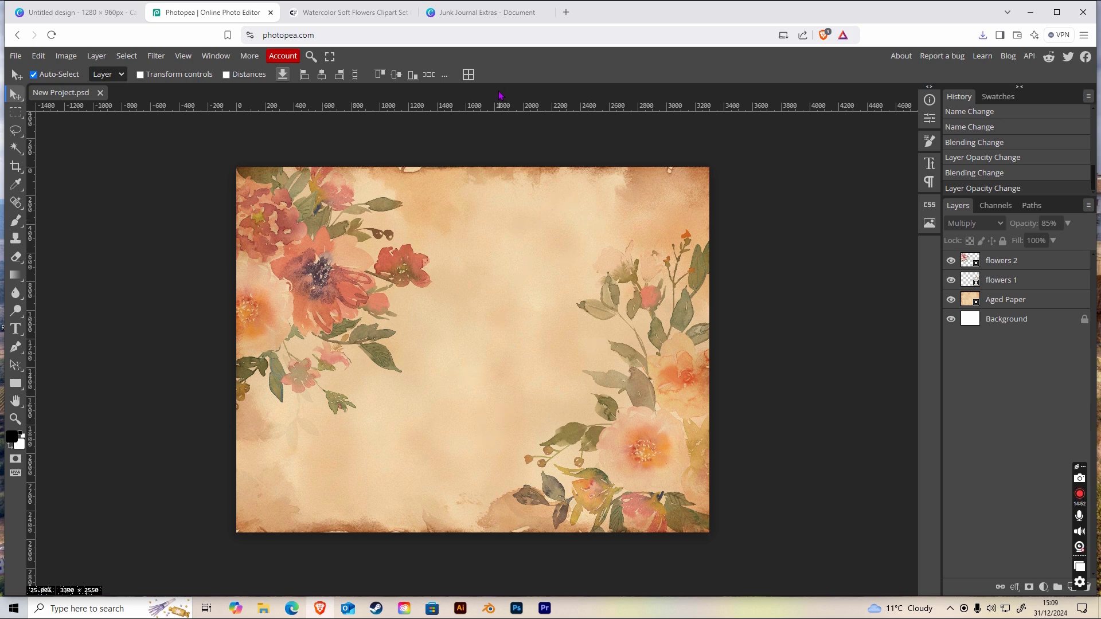
Switch to the Junk Journal Extras design in Canva and examine its template pages, first as a grid overview and then page by page.
{"action": "left_click", "coordinate": [500, 19]}
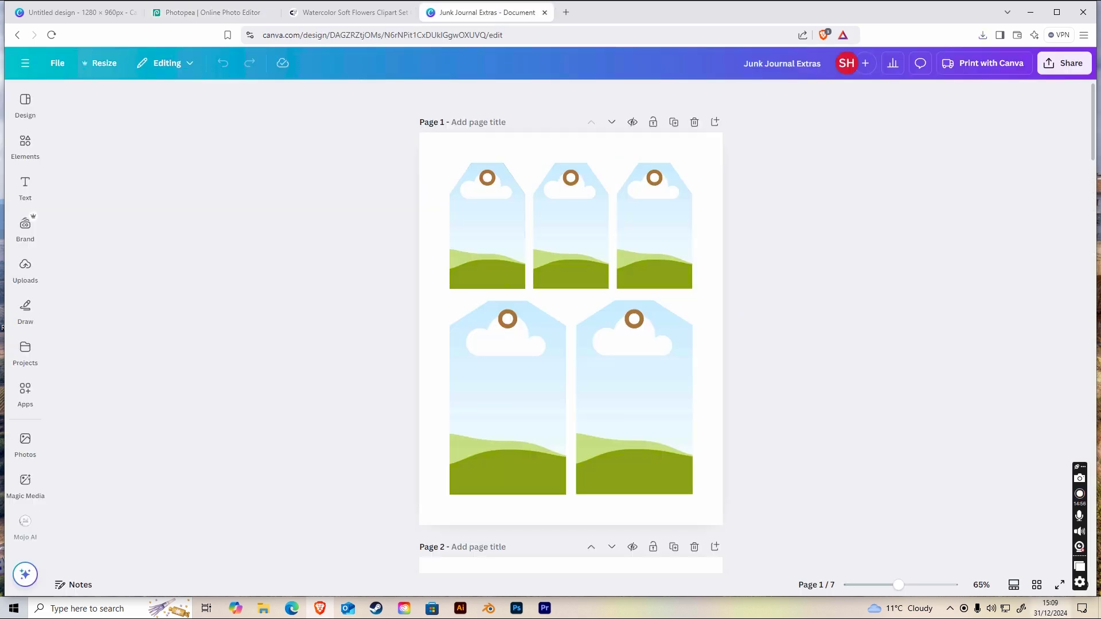
{"action": "left_click", "coordinate": [1037, 585]}
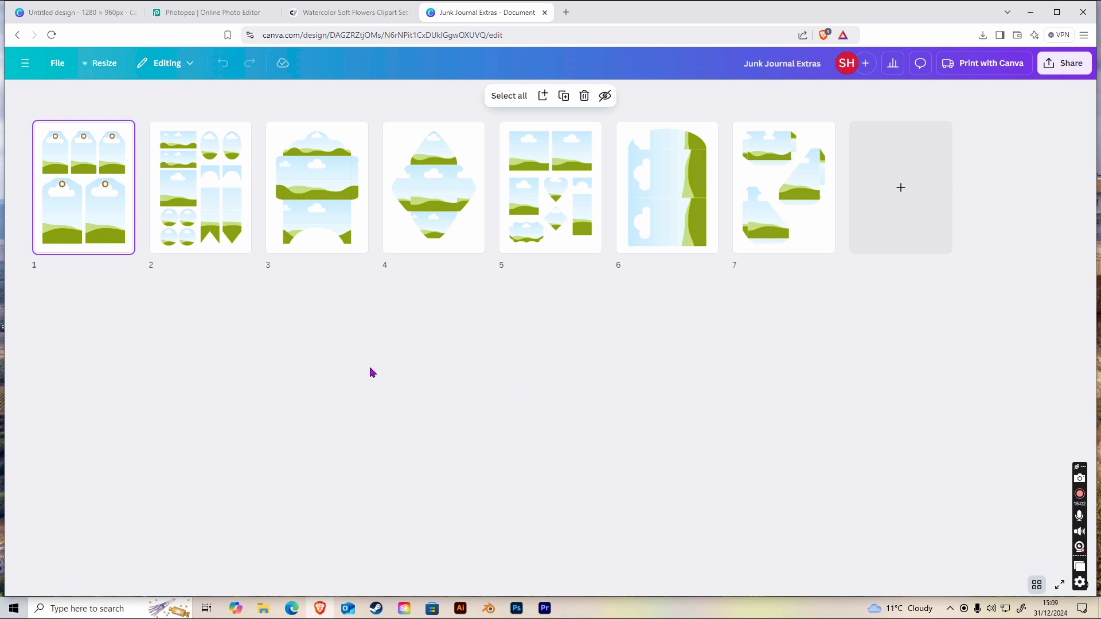
{"action": "double_click", "coordinate": [187, 159]}
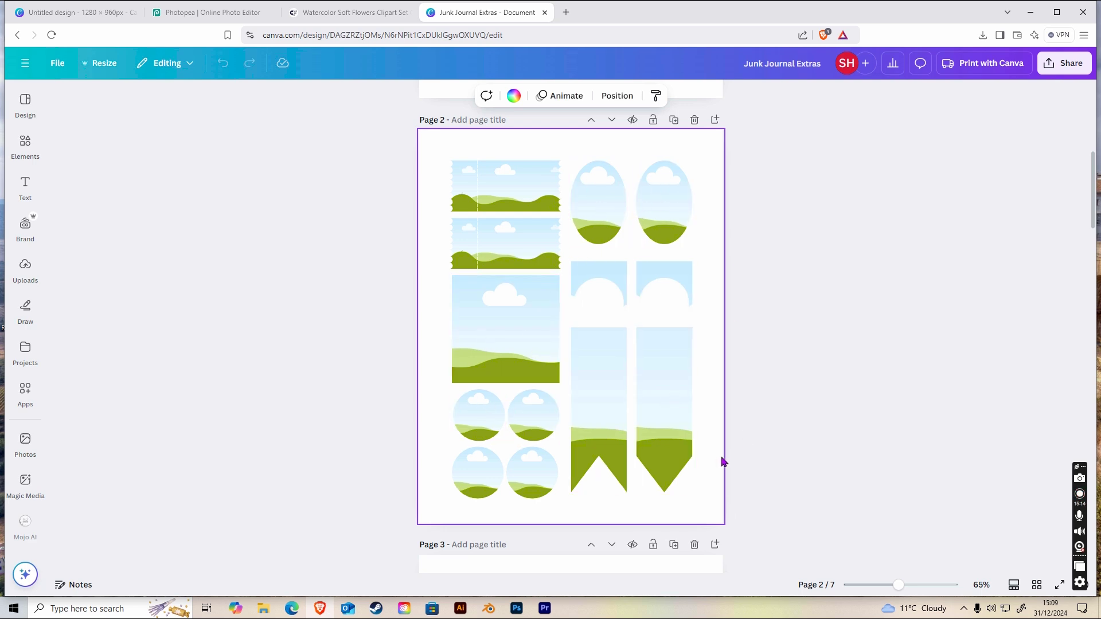
{"action": "scroll", "coordinate": [724, 461], "scroll_direction": "down", "scroll_amount": 4}
{"action": "scroll", "coordinate": [724, 461], "scroll_direction": "down", "scroll_amount": 6}
{"action": "scroll", "coordinate": [723, 460], "scroll_direction": "down", "scroll_amount": 12}
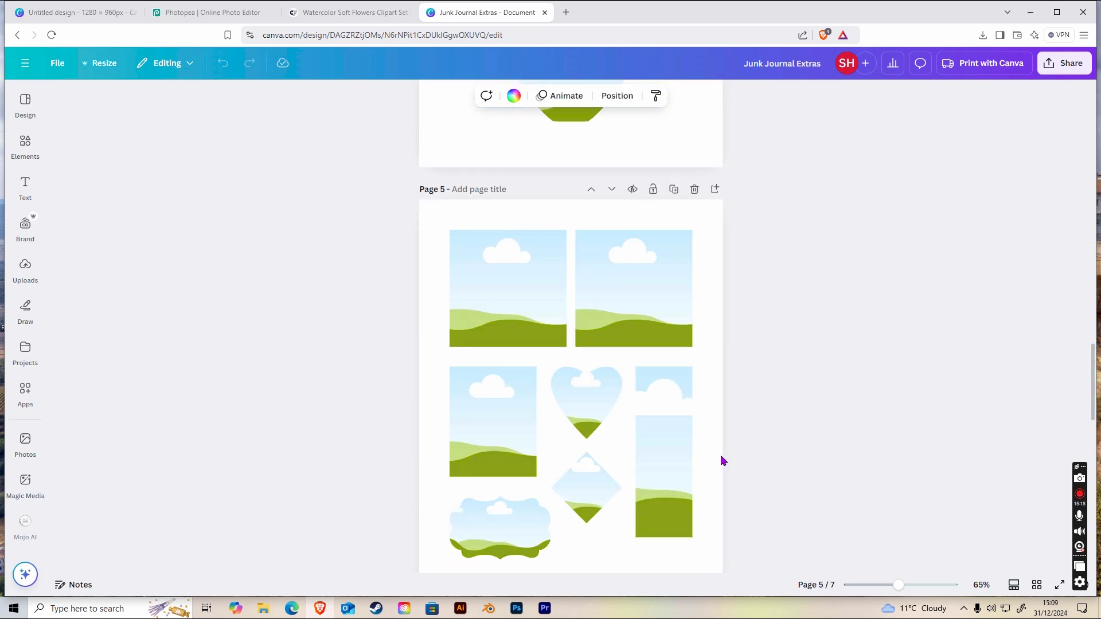
{"action": "scroll", "coordinate": [724, 461], "scroll_direction": "down", "scroll_amount": 10}
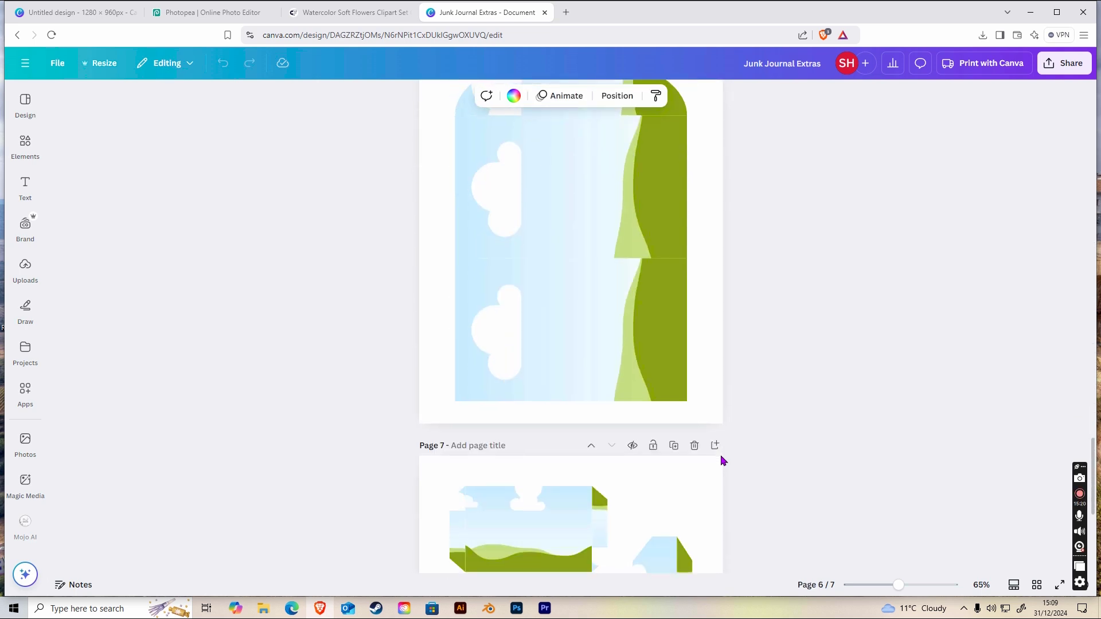
{"action": "scroll", "coordinate": [723, 461], "scroll_direction": "down", "scroll_amount": 5}
{"action": "scroll", "coordinate": [724, 460], "scroll_direction": "up", "scroll_amount": 7}
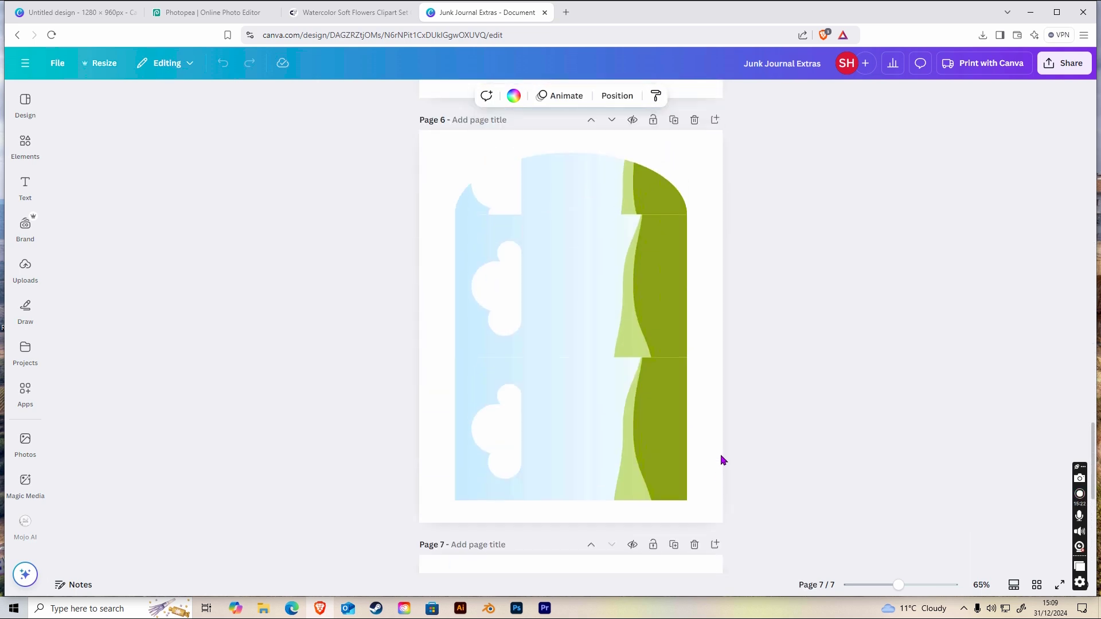
{"action": "scroll", "coordinate": [721, 458], "scroll_direction": "up", "scroll_amount": 3}
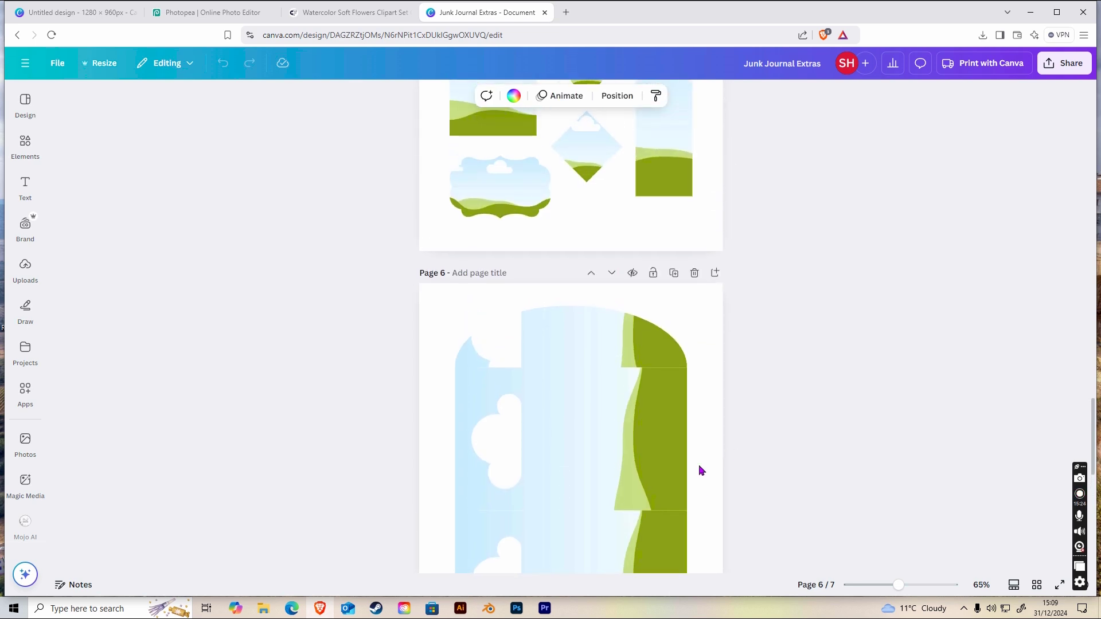
{"action": "scroll", "coordinate": [791, 442], "scroll_direction": "up", "scroll_amount": 4}
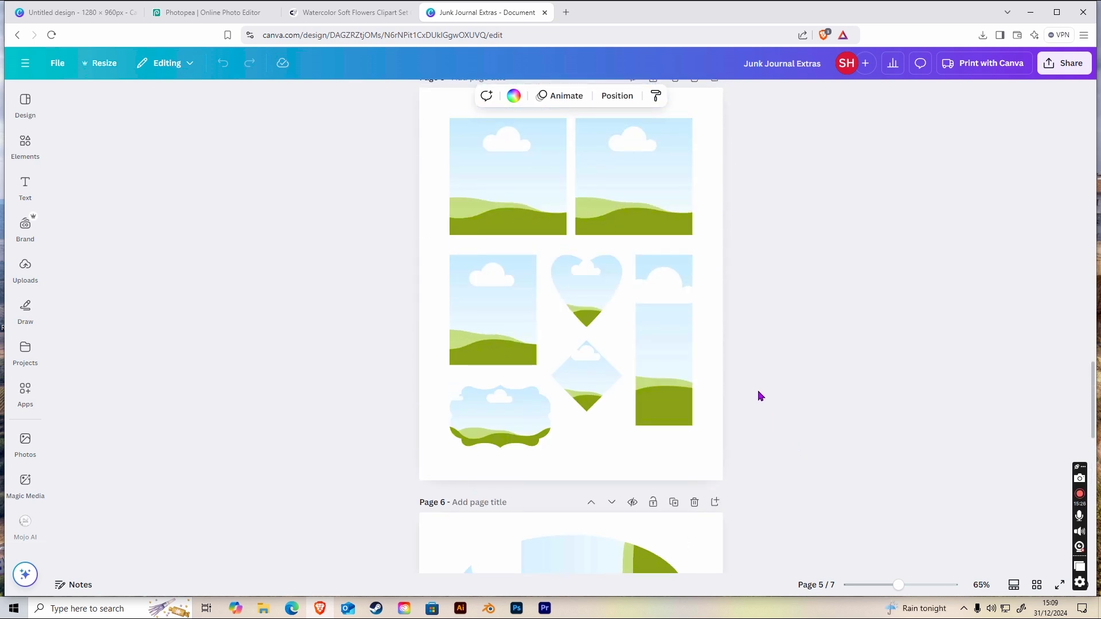
{"action": "scroll", "coordinate": [750, 381], "scroll_direction": "up", "scroll_amount": 11}
{"action": "scroll", "coordinate": [750, 380], "scroll_direction": "up", "scroll_amount": 10}
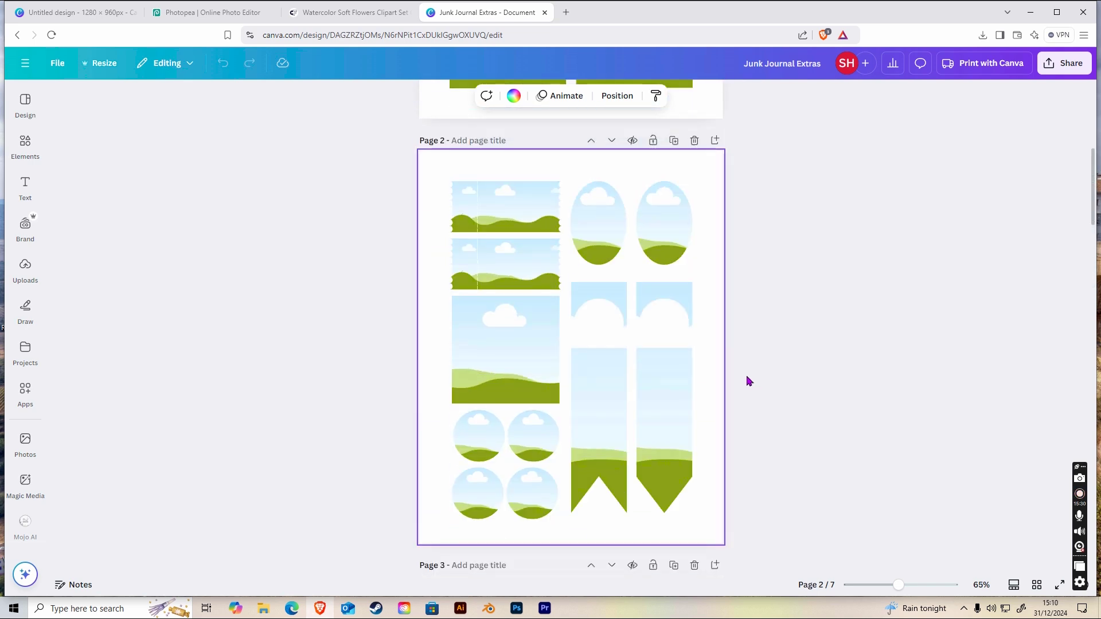
{"action": "scroll", "coordinate": [749, 381], "scroll_direction": "up", "scroll_amount": 7}
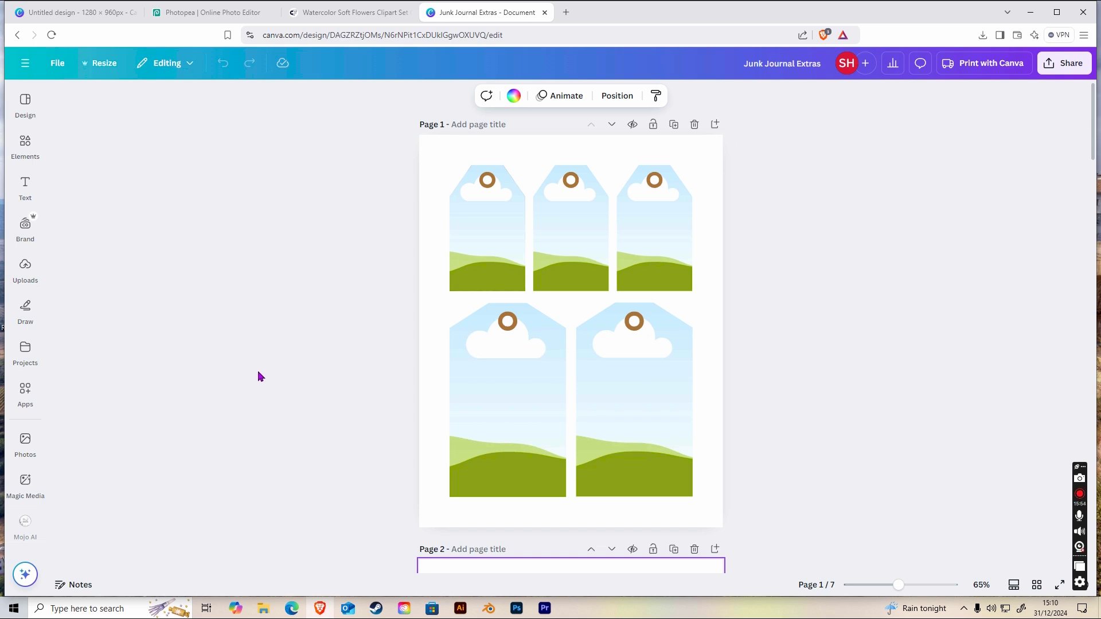
{"action": "left_click", "coordinate": [263, 610]}
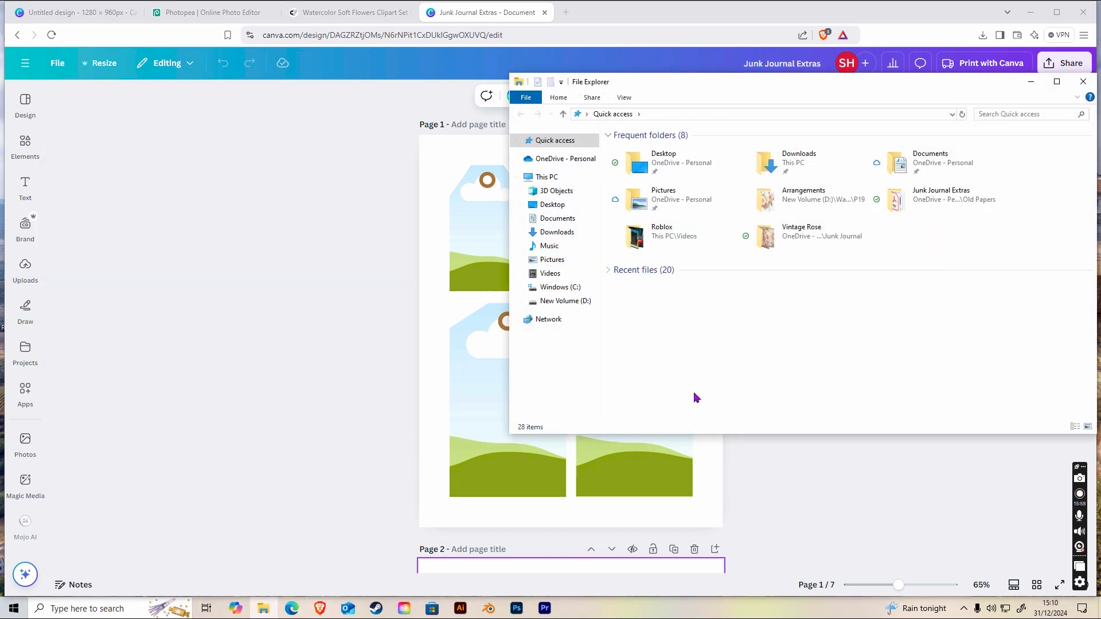
{"action": "left_click", "coordinate": [552, 204]}
{"action": "left_click_drag", "start_coordinate": [628, 256], "coordinate": [29, 304]}
Upload the exported JJ floral page JPG from the Desktop to the design's image uploads.
{"action": "left_click", "coordinate": [26, 276]}
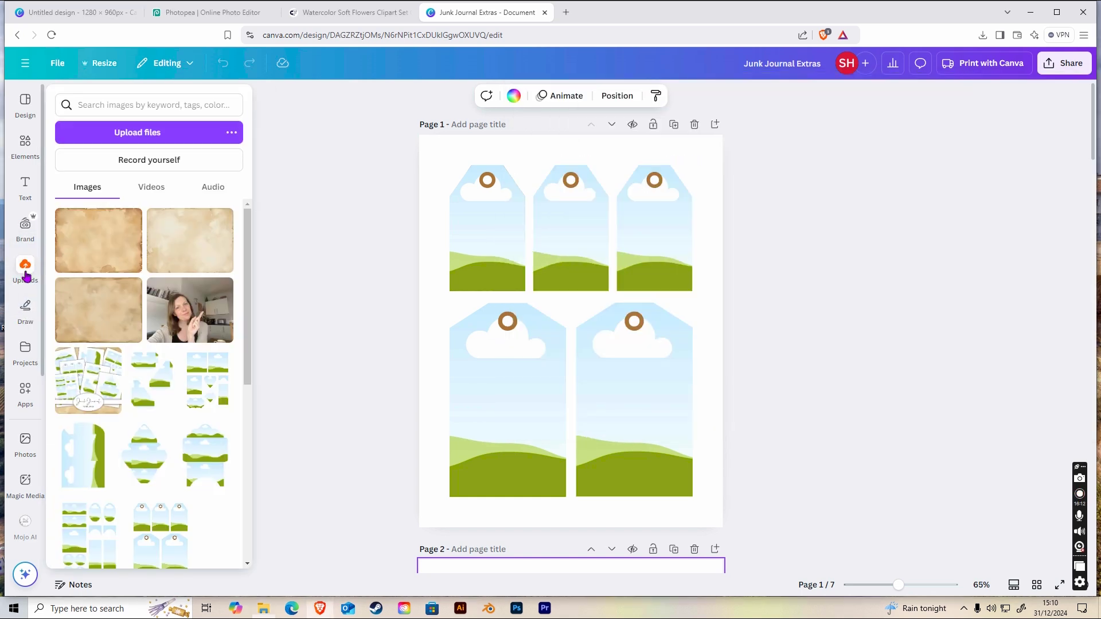
{"action": "left_click", "coordinate": [115, 136]}
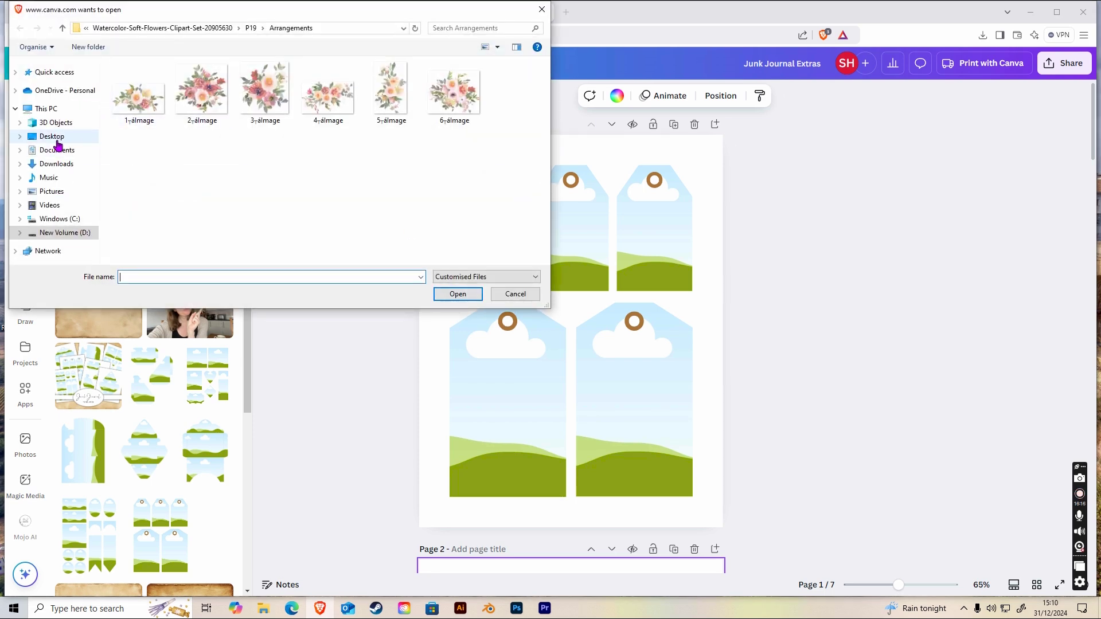
{"action": "left_click", "coordinate": [56, 140]}
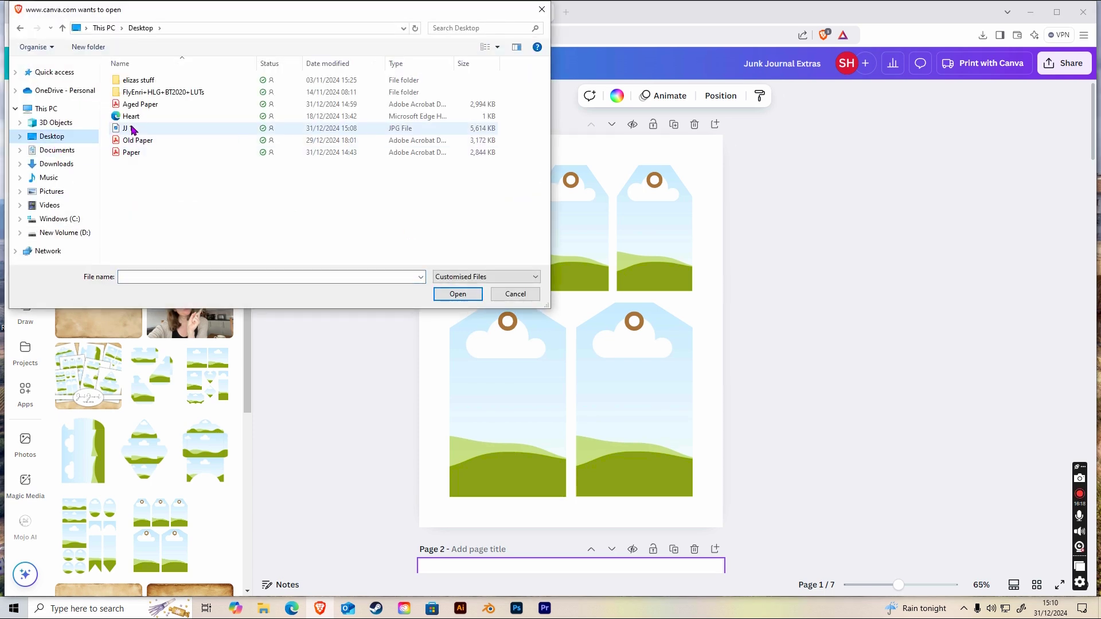
{"action": "double_click", "coordinate": [131, 128]}
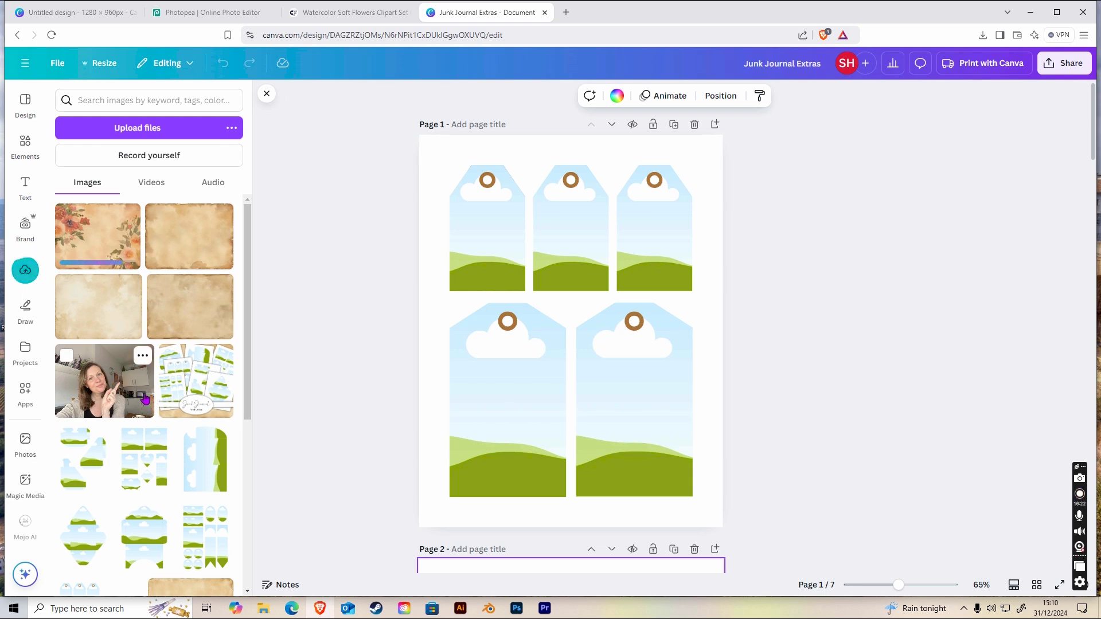
{"action": "scroll", "coordinate": [465, 440], "scroll_direction": "down", "scroll_amount": 2}
{"action": "scroll", "coordinate": [406, 437], "scroll_direction": "down", "scroll_amount": 5}
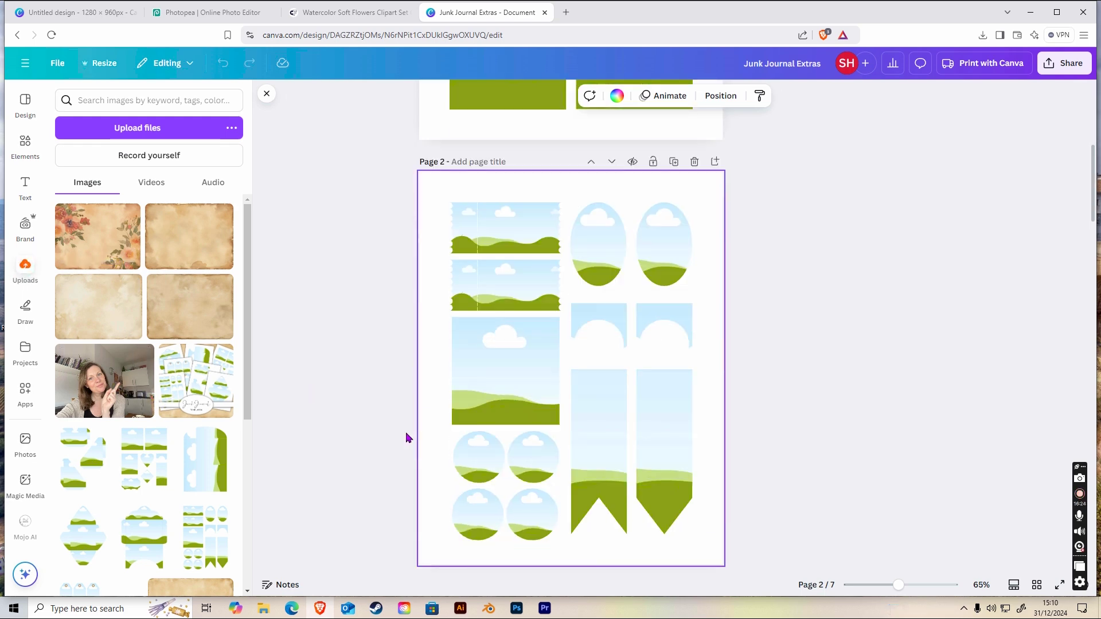
{"action": "scroll", "coordinate": [405, 438], "scroll_direction": "up", "scroll_amount": 5}
{"action": "scroll", "coordinate": [405, 437], "scroll_direction": "up", "scroll_amount": 2}
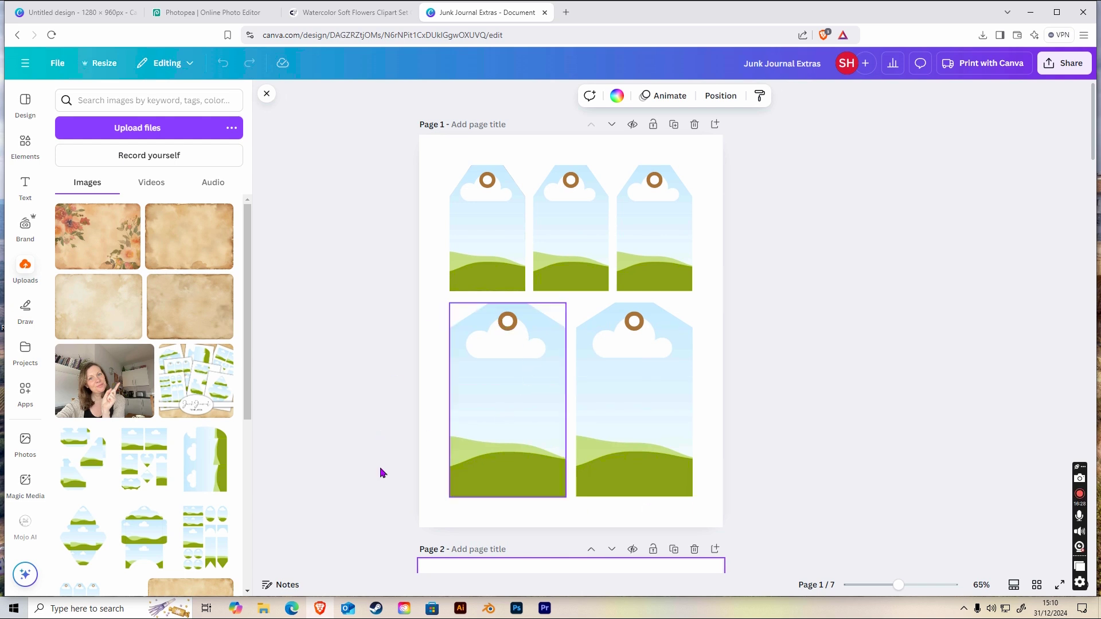
{"action": "left_click", "coordinate": [121, 244]}
{"action": "key", "text": "Delete"}
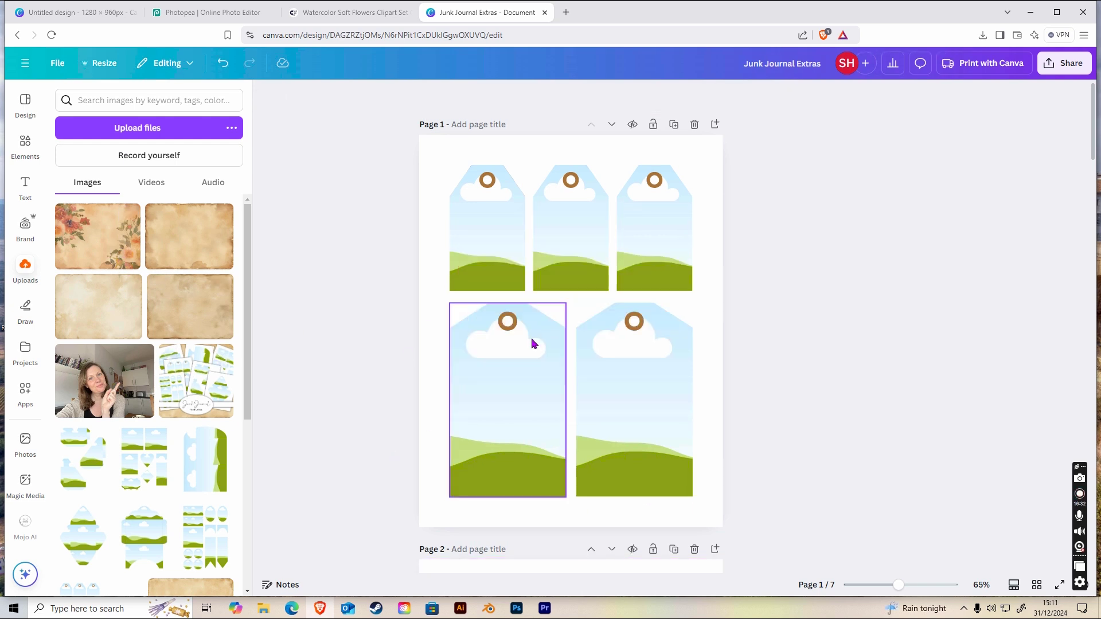
Fill the page 3 envelope's middle panel and top flap with the floral paper and its bottom panel with the darker plain aged paper.
{"action": "scroll", "coordinate": [393, 367], "scroll_direction": "down", "scroll_amount": 5}
{"action": "scroll", "coordinate": [390, 362], "scroll_direction": "down", "scroll_amount": 3}
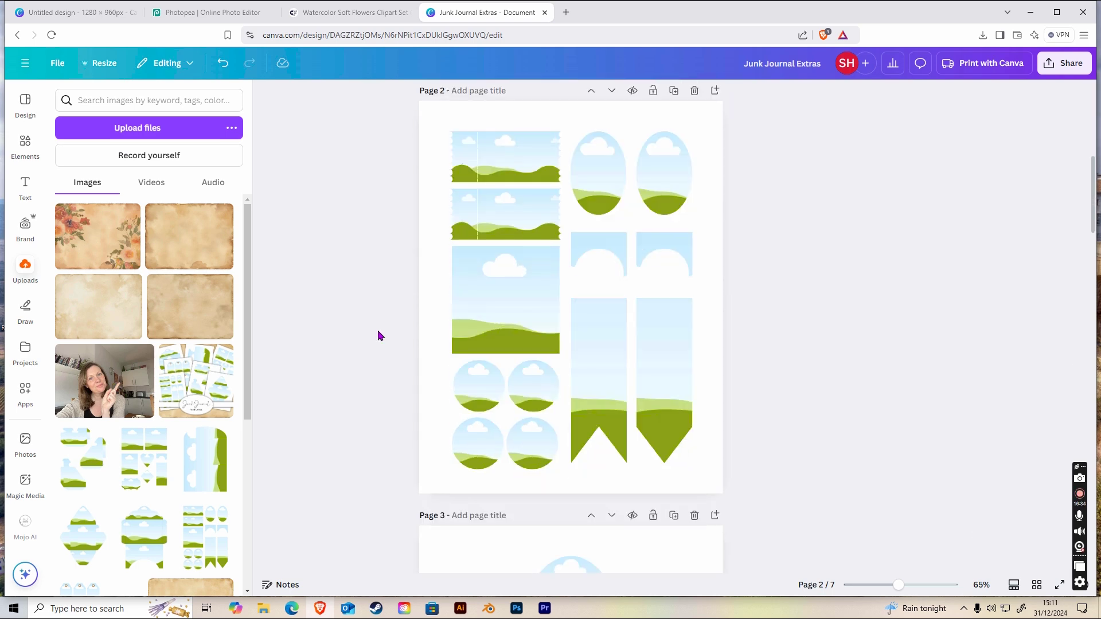
{"action": "scroll", "coordinate": [452, 398], "scroll_direction": "down", "scroll_amount": 5}
{"action": "left_click_drag", "start_coordinate": [97, 235], "coordinate": [631, 355]}
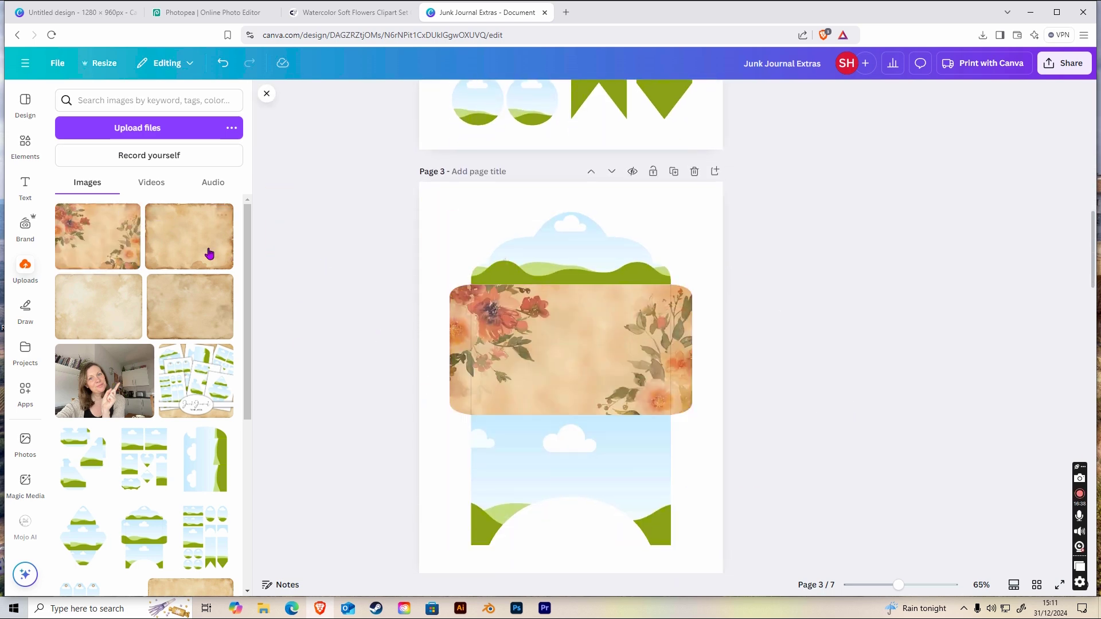
{"action": "left_click_drag", "start_coordinate": [190, 306], "coordinate": [609, 452]}
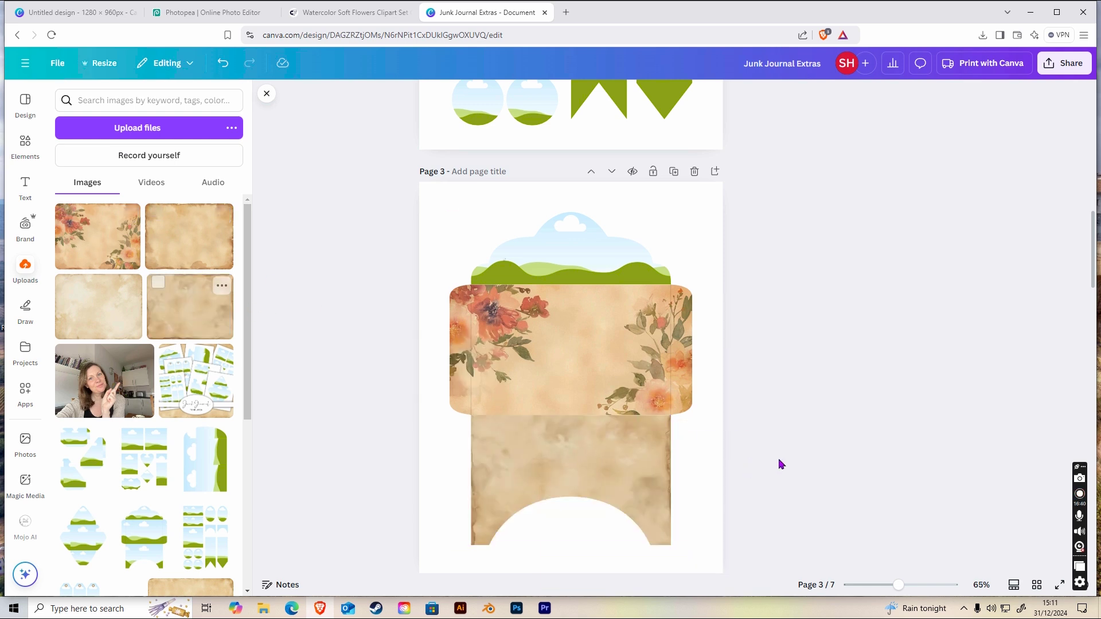
{"action": "left_click_drag", "start_coordinate": [112, 262], "coordinate": [574, 246]}
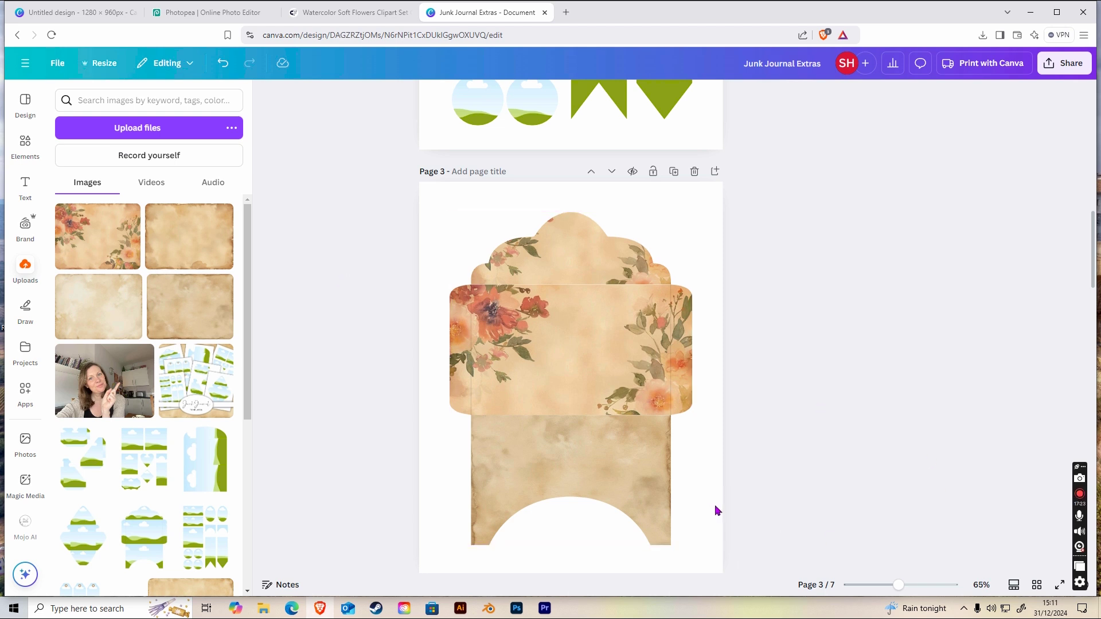
Undo the three paper fills on the page 3 envelope template.
{"action": "key", "text": "ctrl+z"}
{"action": "key", "text": "ctrl+z"}
{"action": "key", "text": "ctrl+z"}
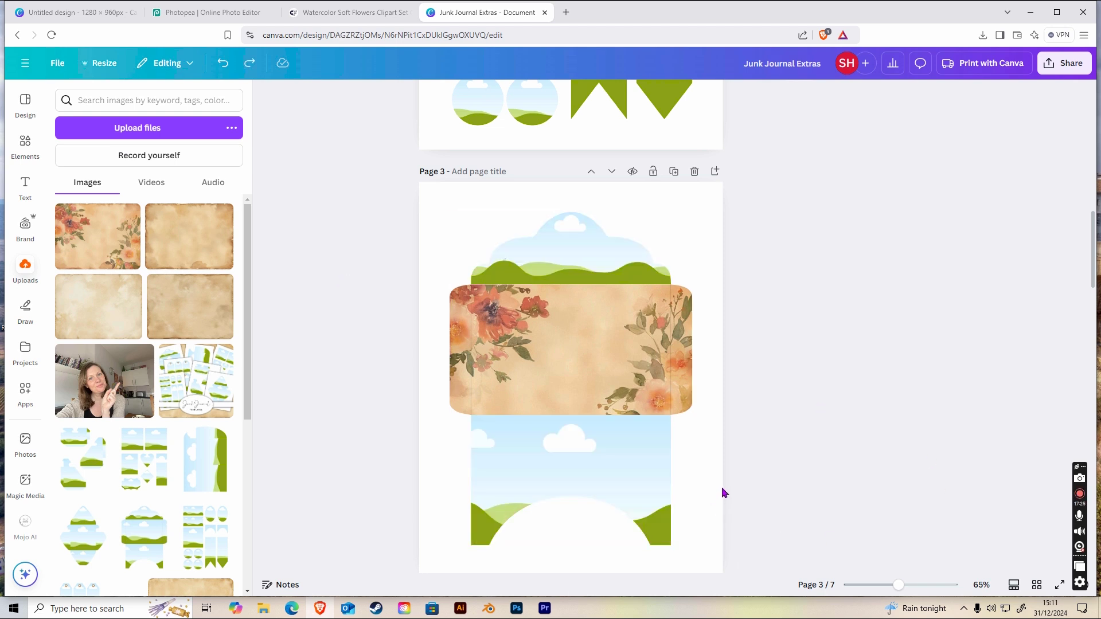
Show all template pages as a grid overview.
{"action": "left_click", "coordinate": [1036, 586]}
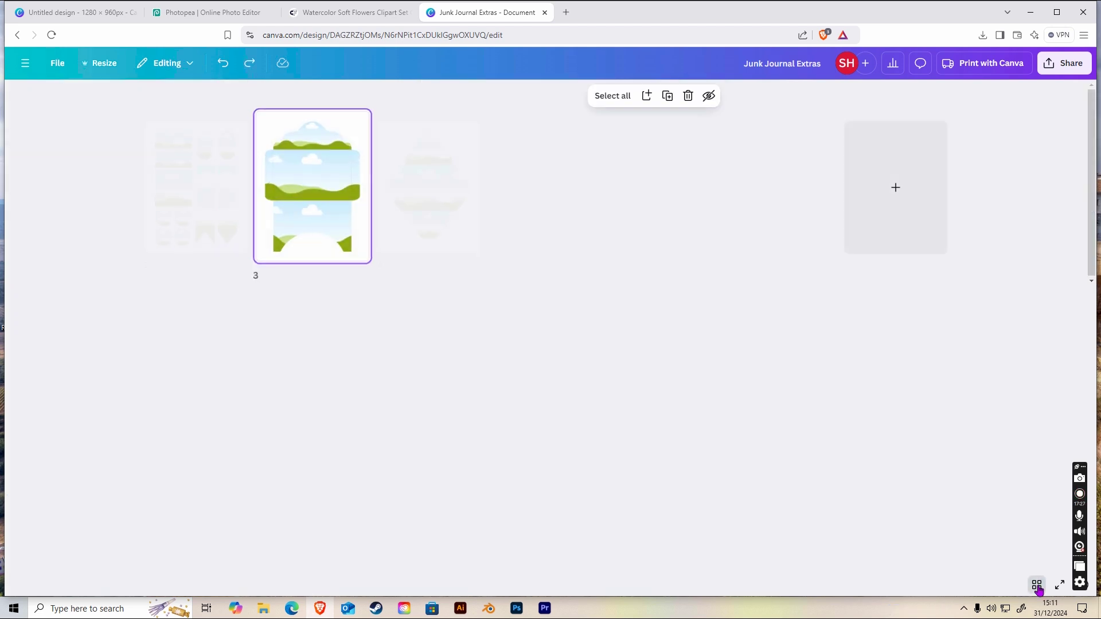